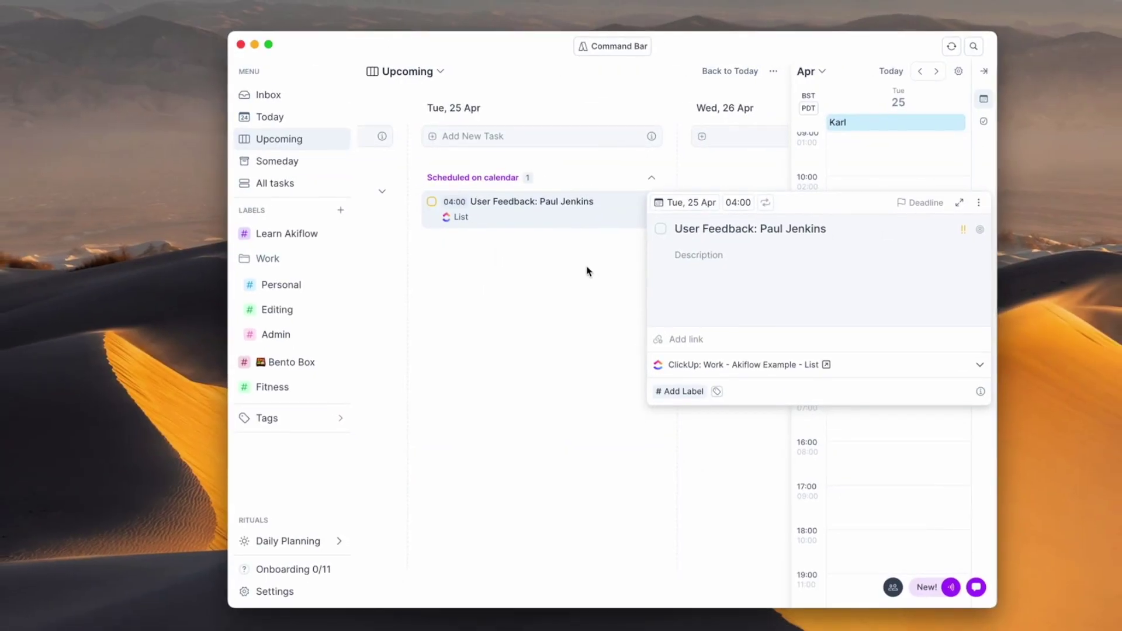
pyautogui.click(587, 271)
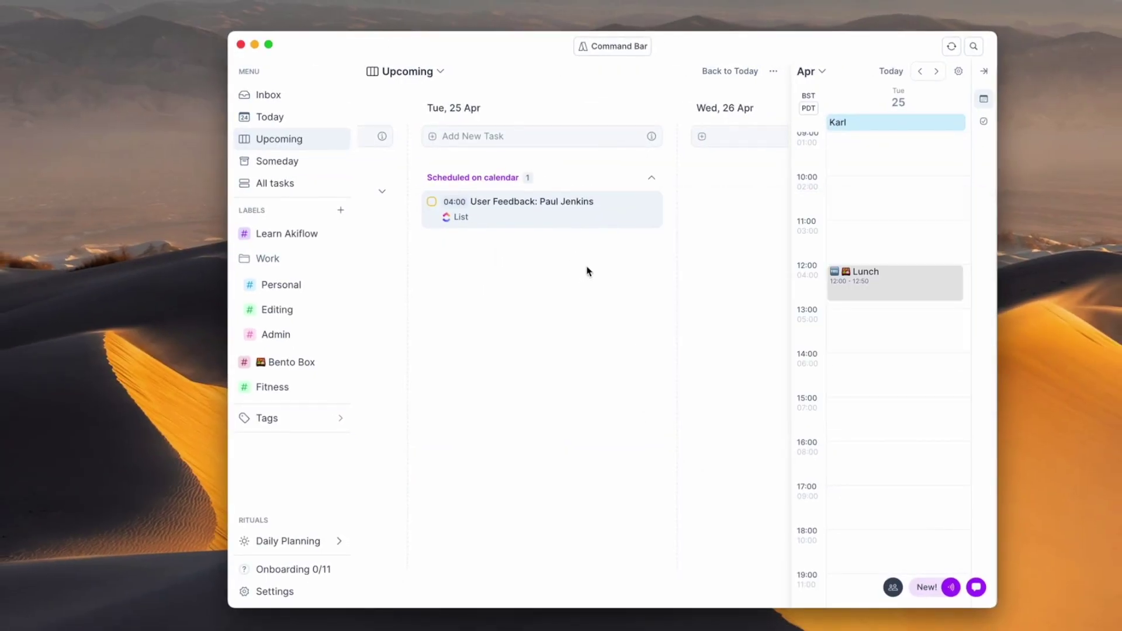
pyautogui.scroll(5, 926, 266)
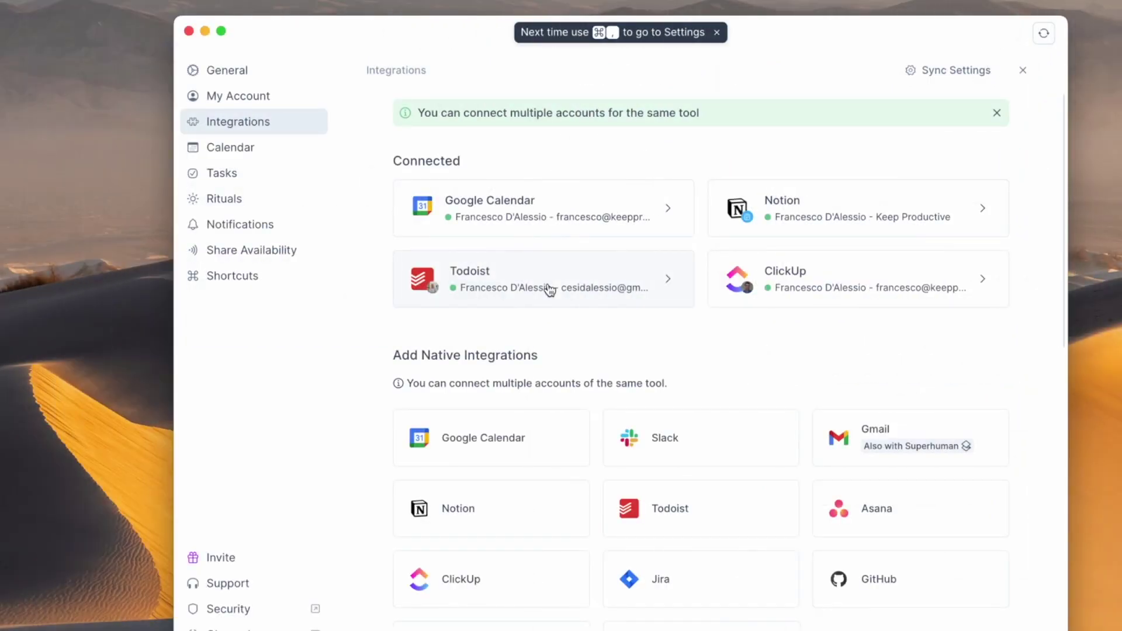
pyautogui.scroll(-5, 549, 290)
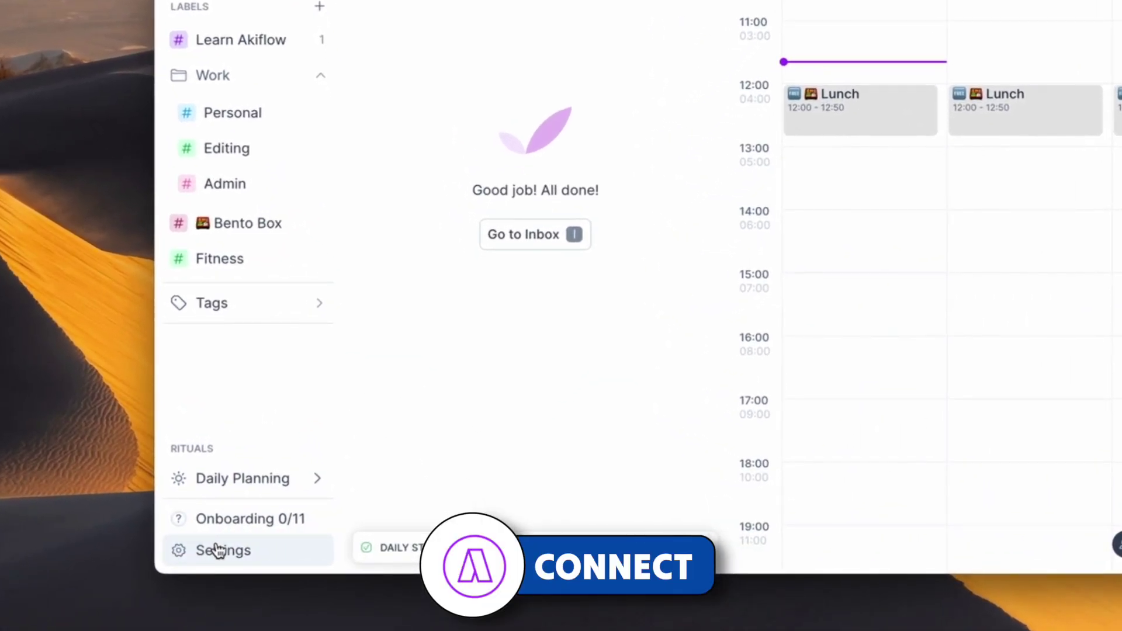
# Open the ClickUp integration's settings and restart the integration from scratch
pyautogui.click(218, 550)
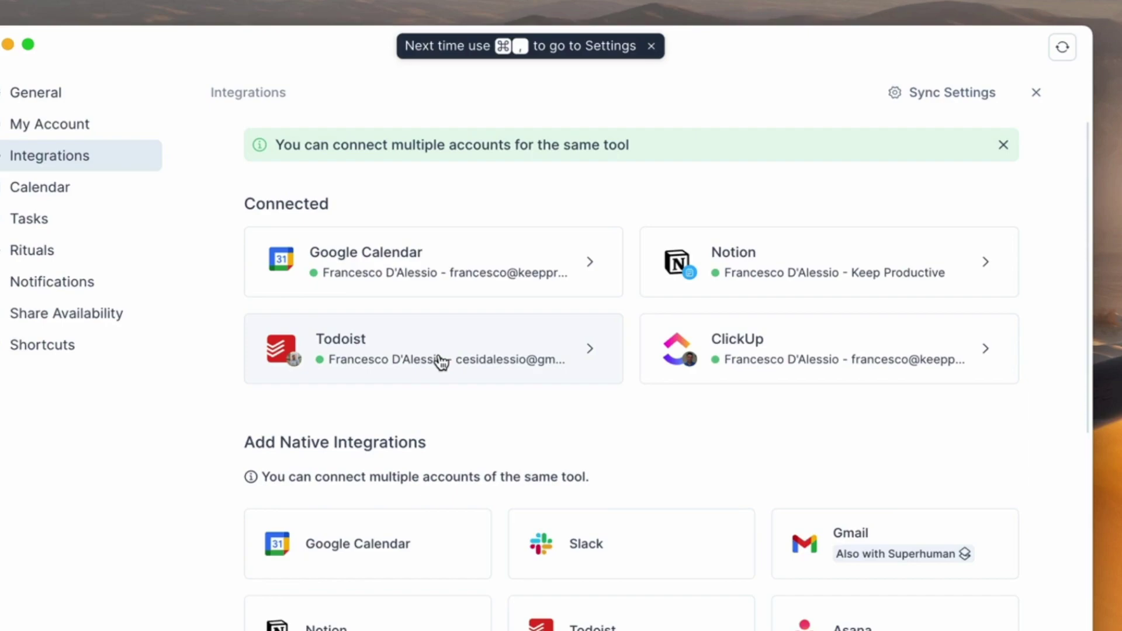
pyautogui.scroll(-5, 441, 362)
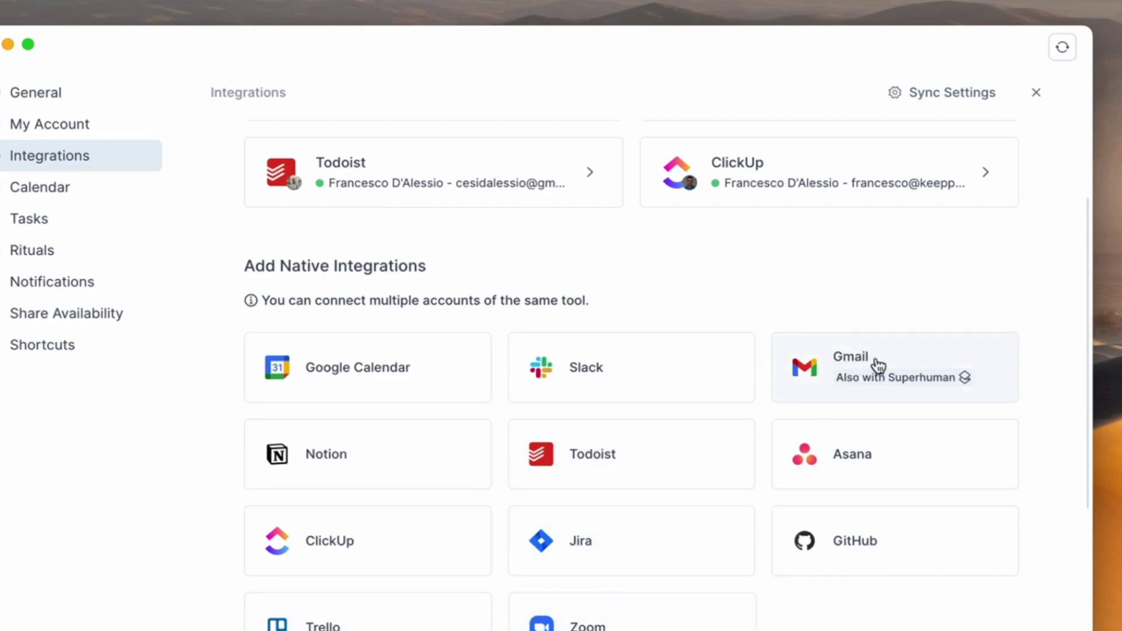
pyautogui.scroll(3, 878, 366)
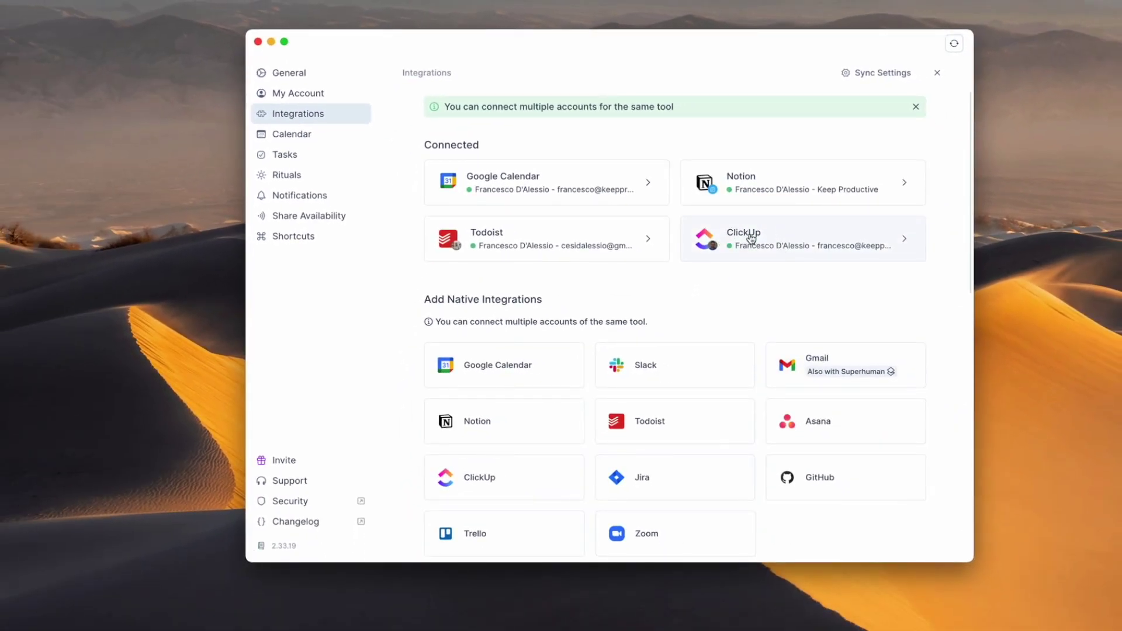
pyautogui.click(773, 238)
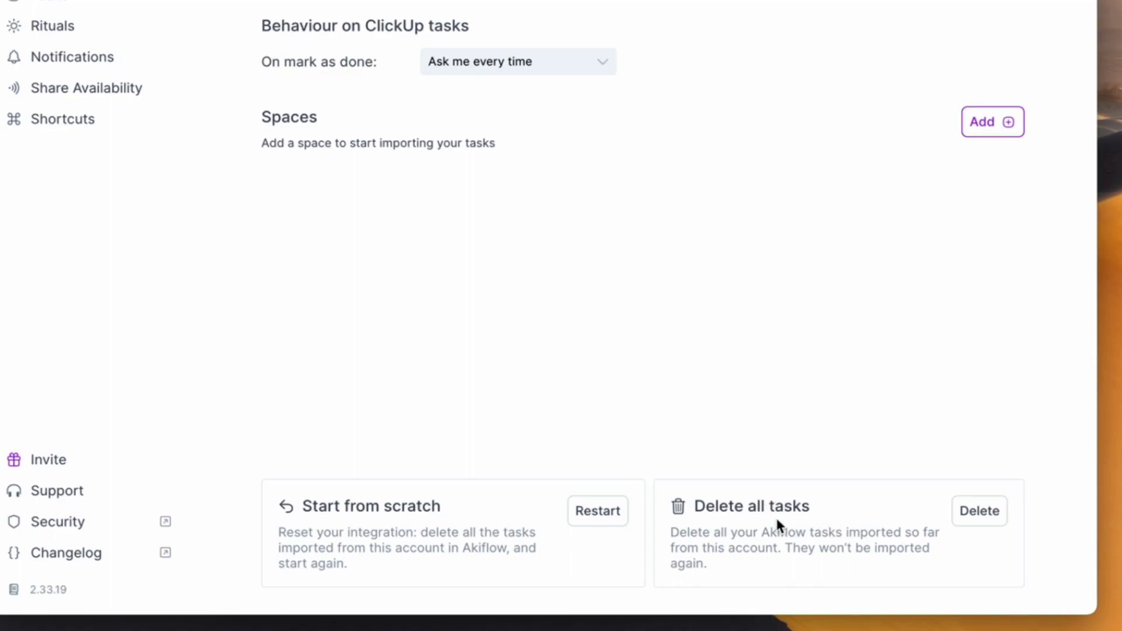
pyautogui.click(603, 516)
pyautogui.click(569, 286)
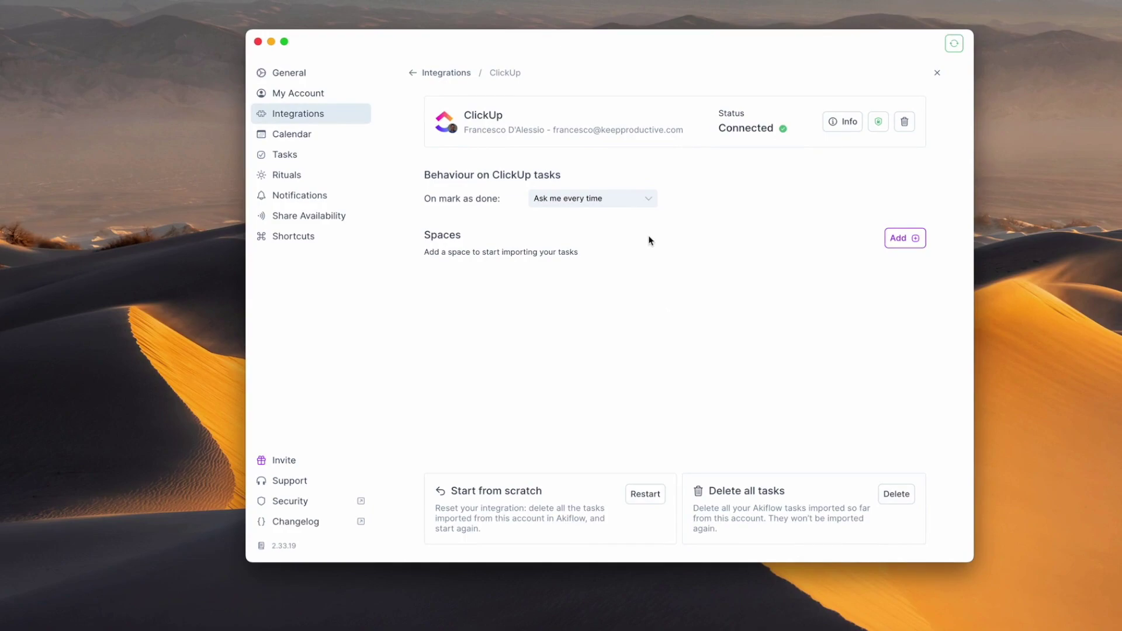
# Add a ClickUp space to import from, refreshing the space list and choosing Akiflow Example
pyautogui.click(901, 239)
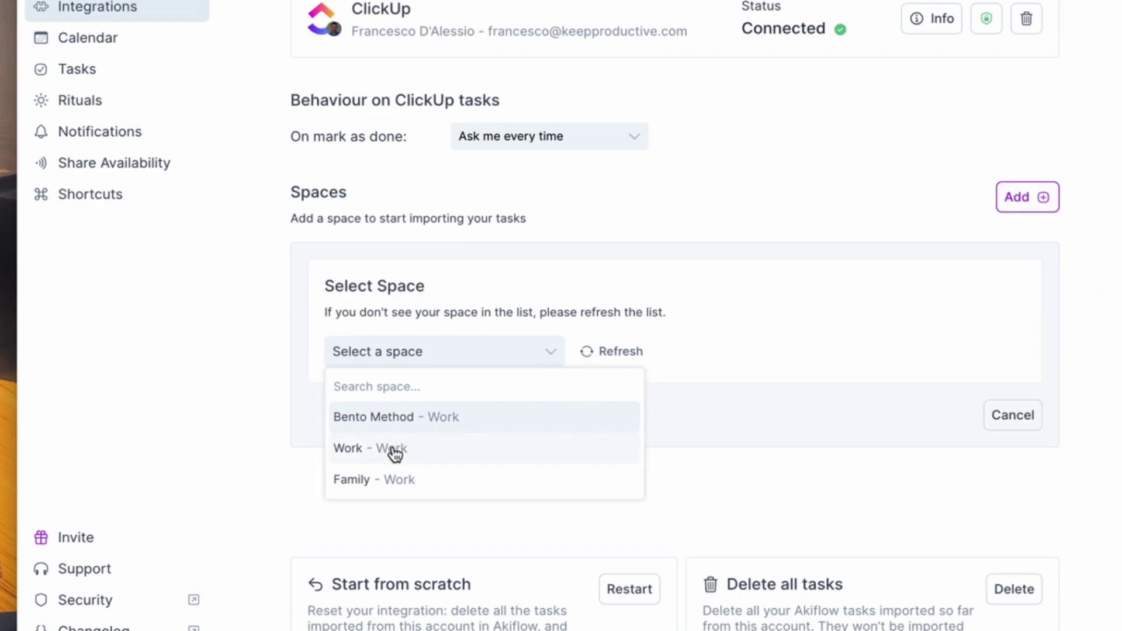
pyautogui.click(608, 352)
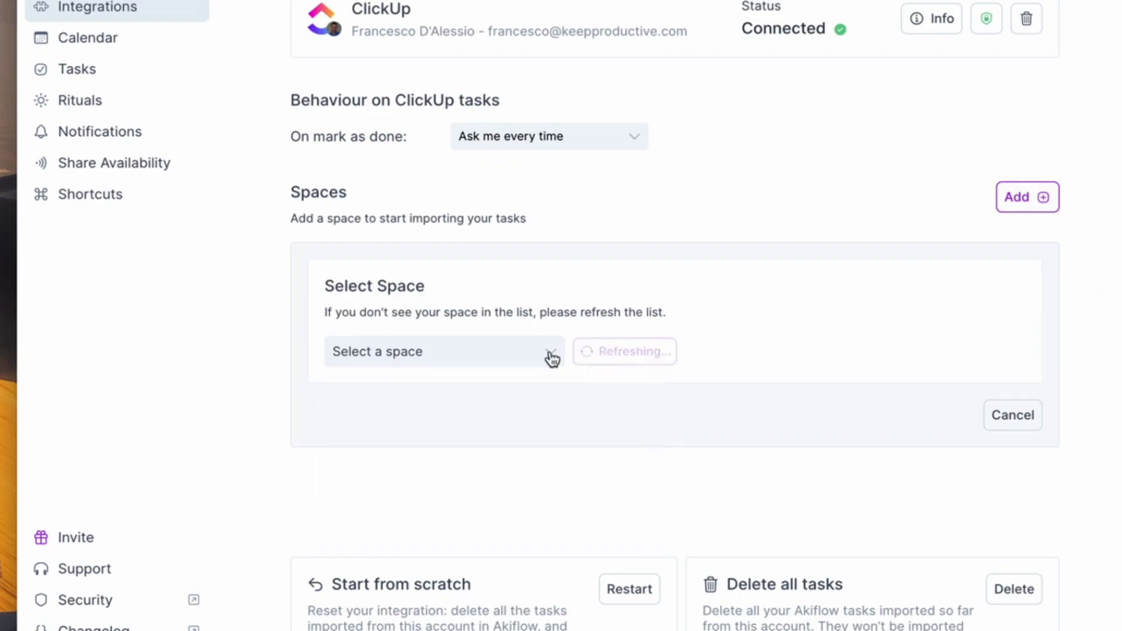
pyautogui.click(529, 358)
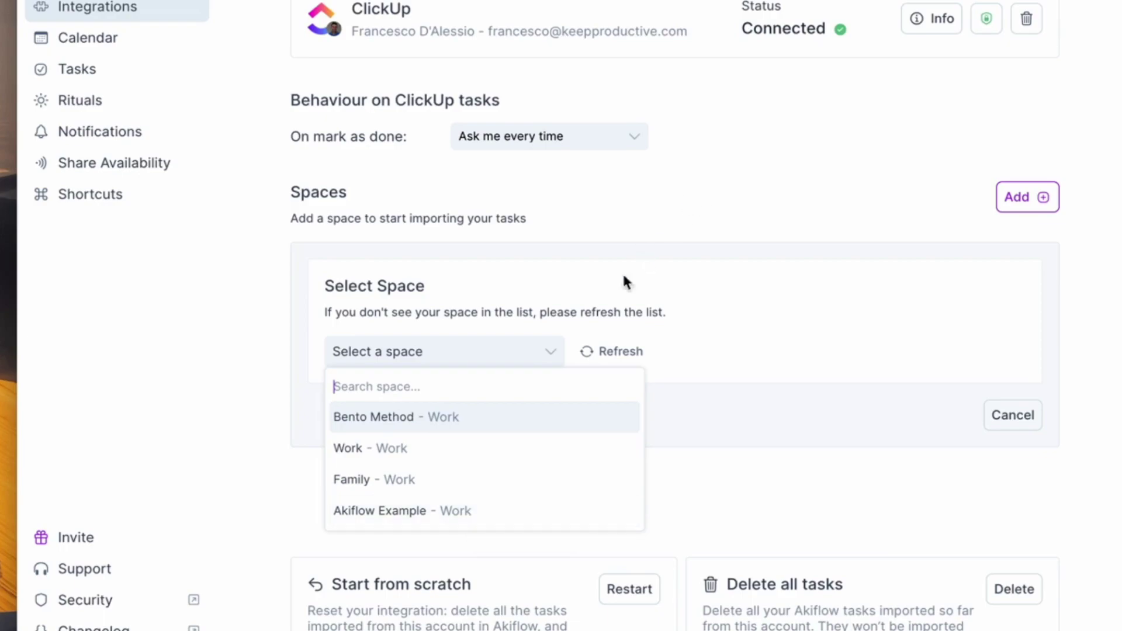
pyautogui.click(509, 510)
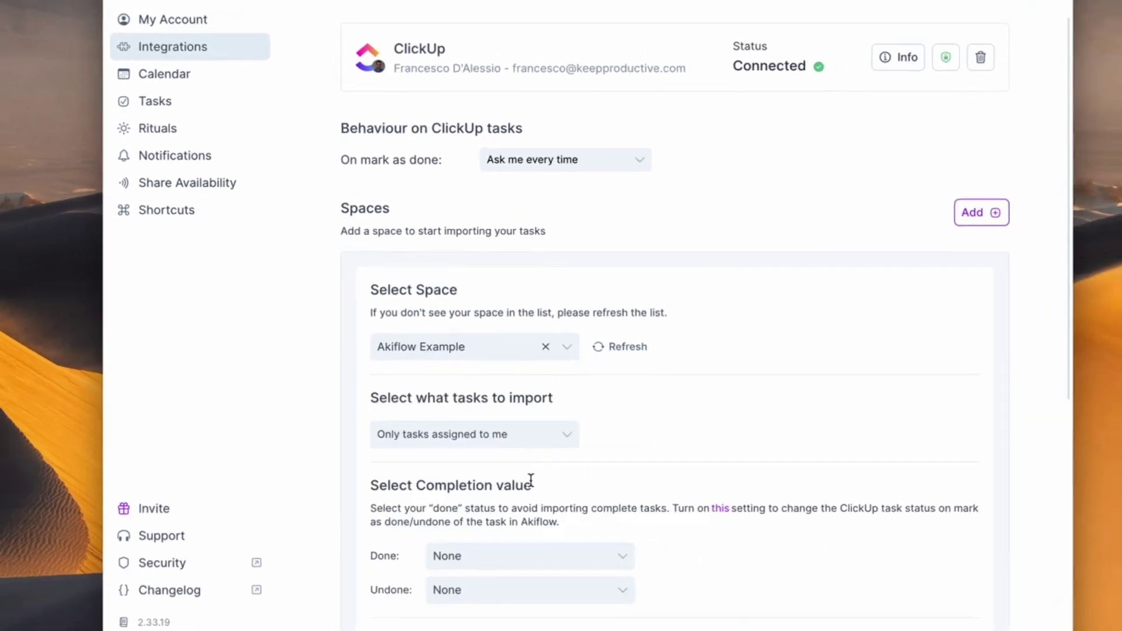
# Keep the import limited to tasks assigned to me, and set the completion values to "complete" for Done and "to do" for Undone
pyautogui.scroll(-5, 530, 480)
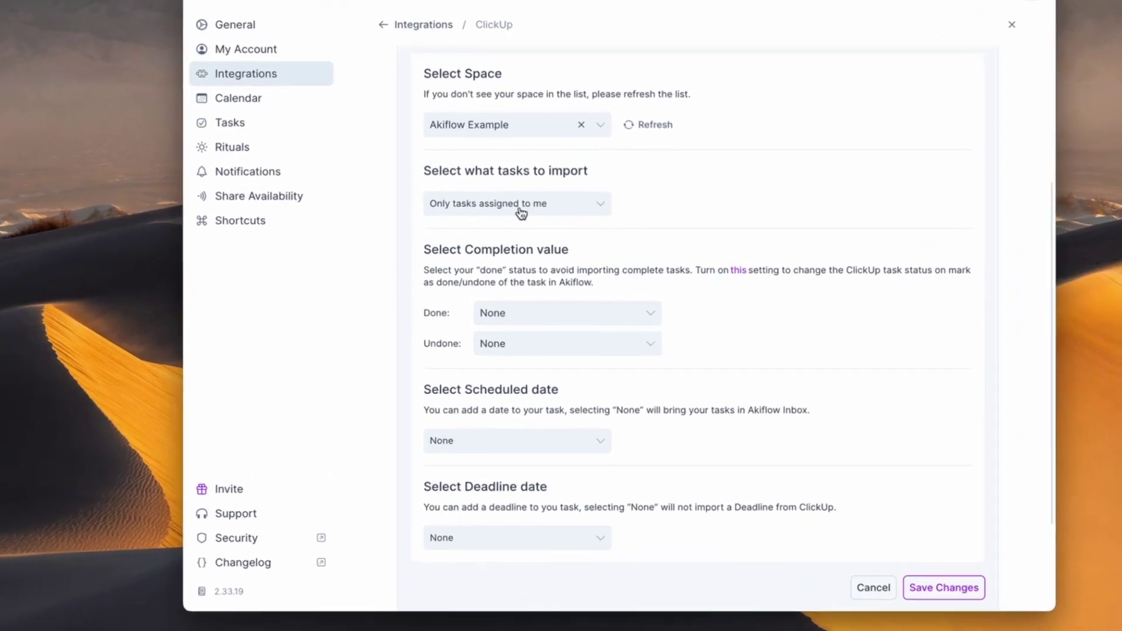
pyautogui.click(531, 222)
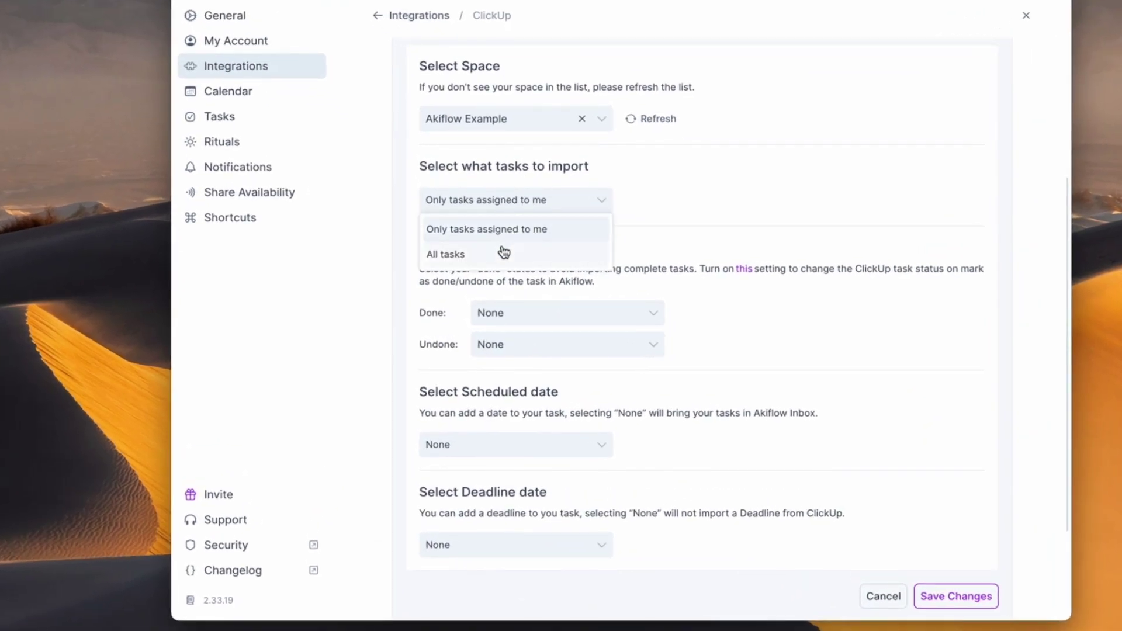
pyautogui.click(636, 200)
pyautogui.scroll(-3, 570, 243)
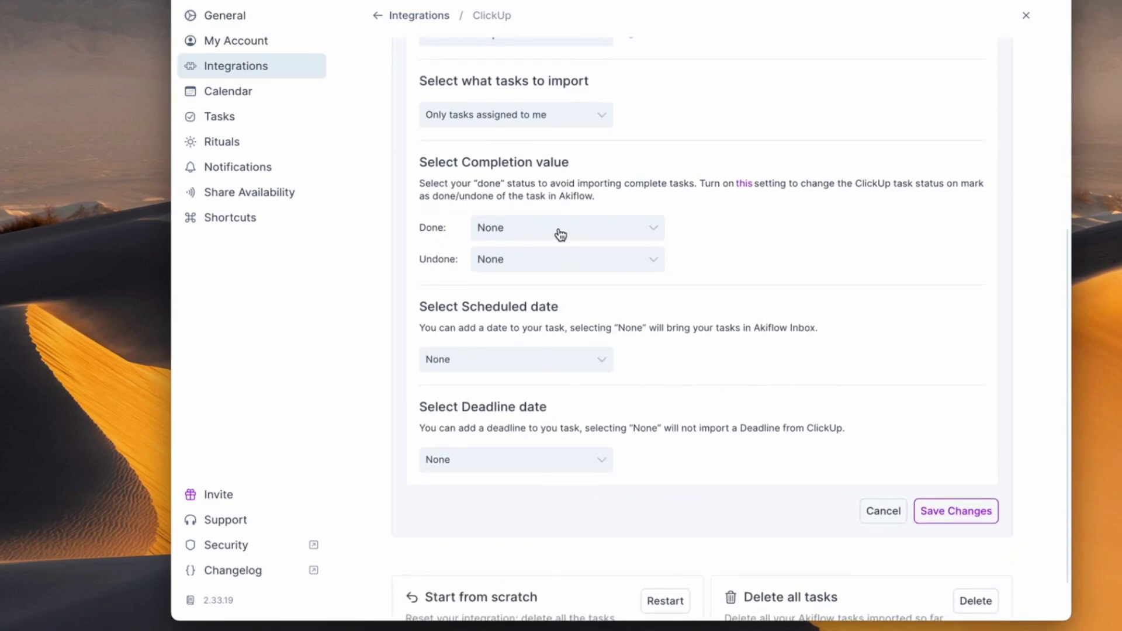
pyautogui.click(535, 236)
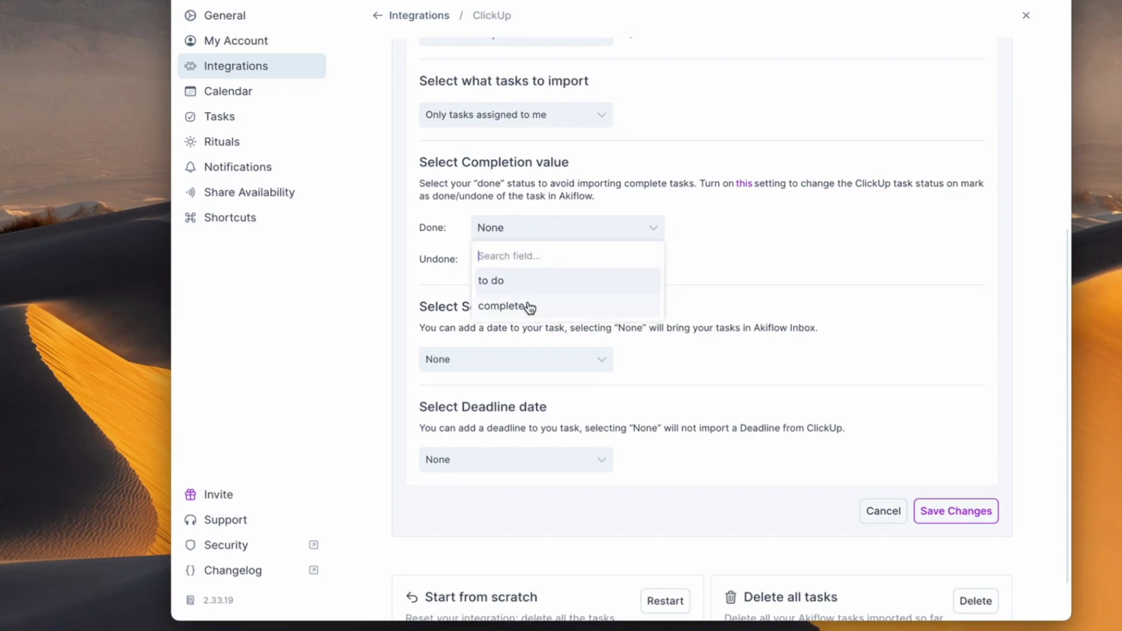
pyautogui.click(529, 307)
pyautogui.click(530, 262)
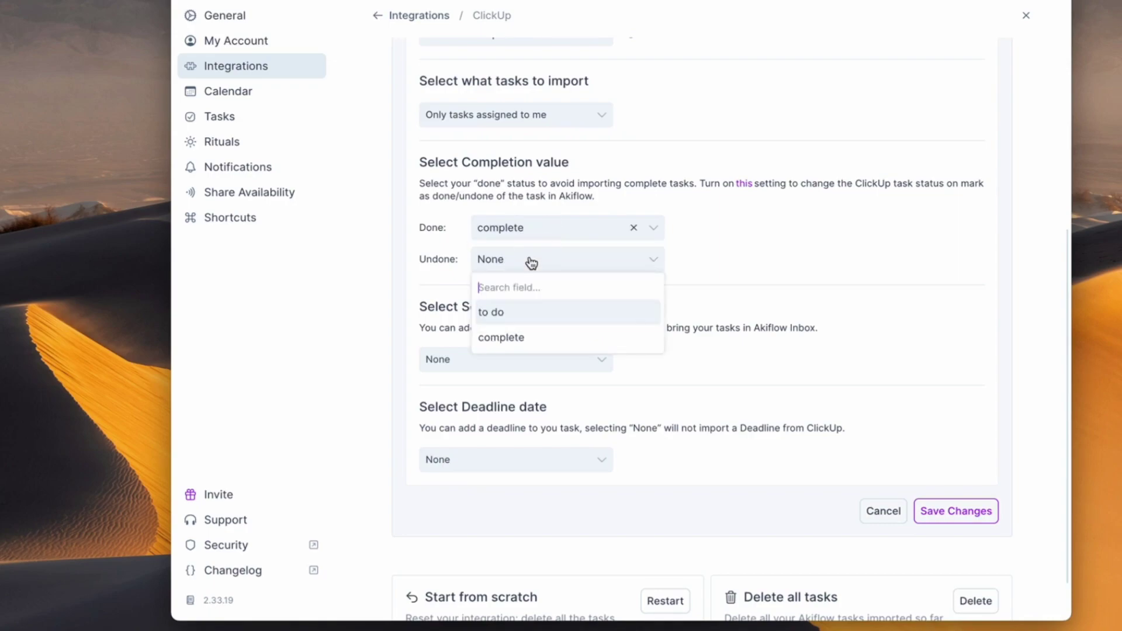
pyautogui.click(516, 318)
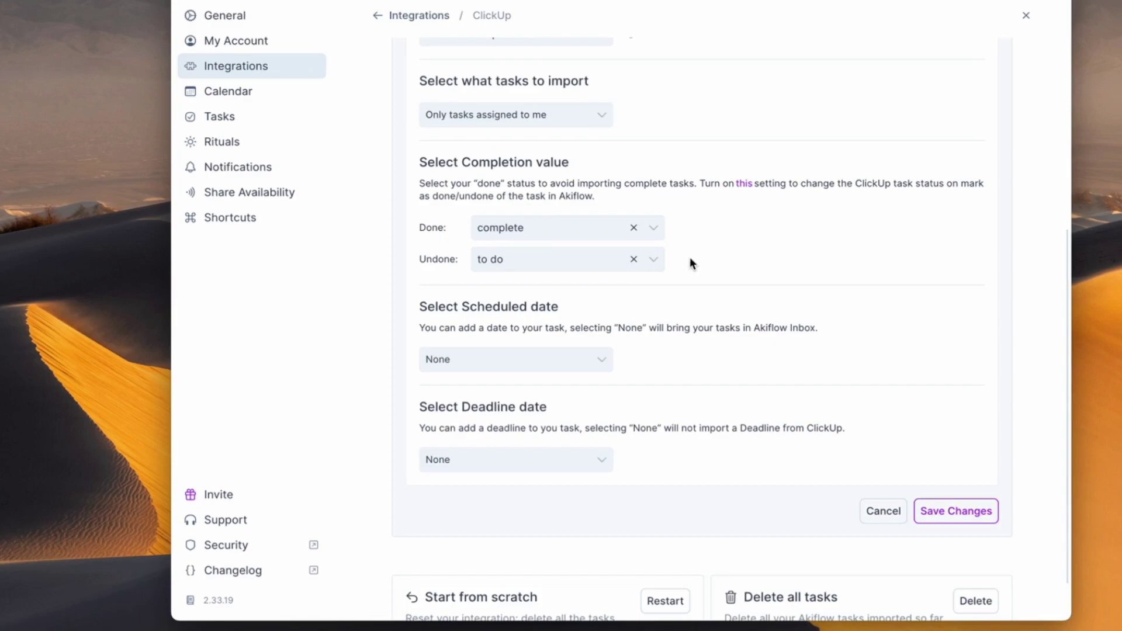
# Set the Scheduled date to Due date, leave the Deadline date at None, and save the space configuration without adding another space
pyautogui.scroll(-2, 665, 271)
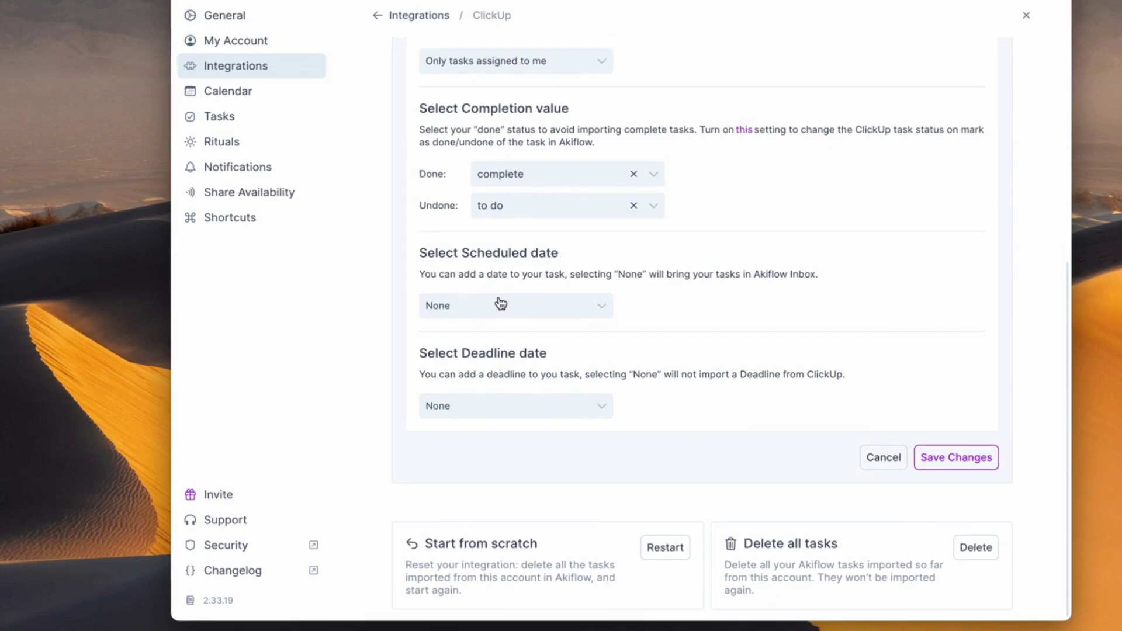
pyautogui.click(553, 303)
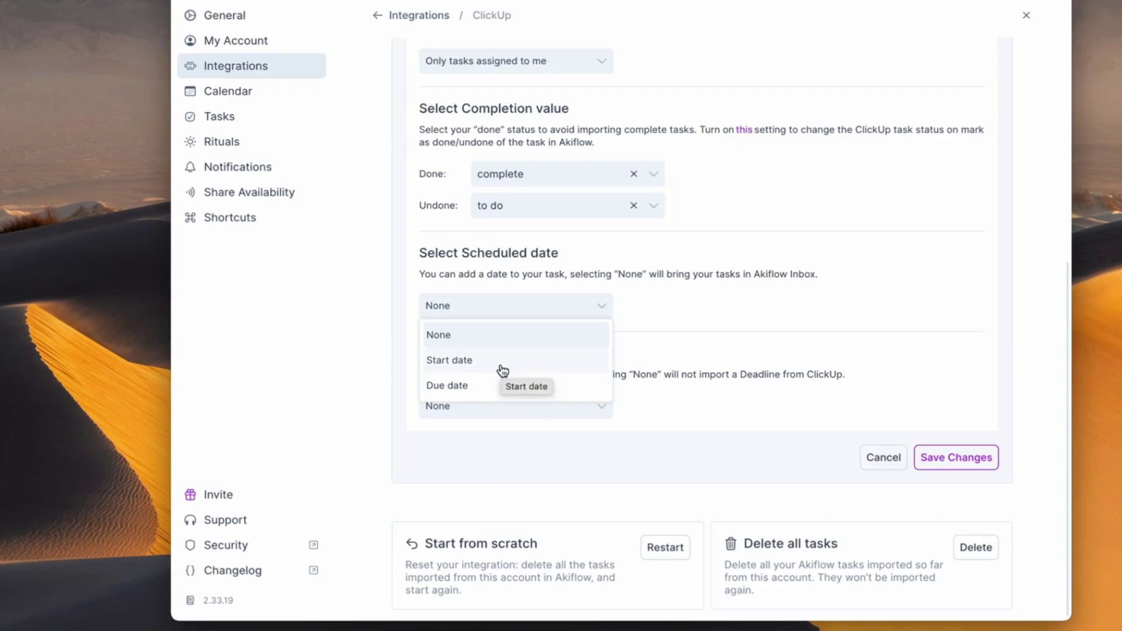
pyautogui.click(501, 383)
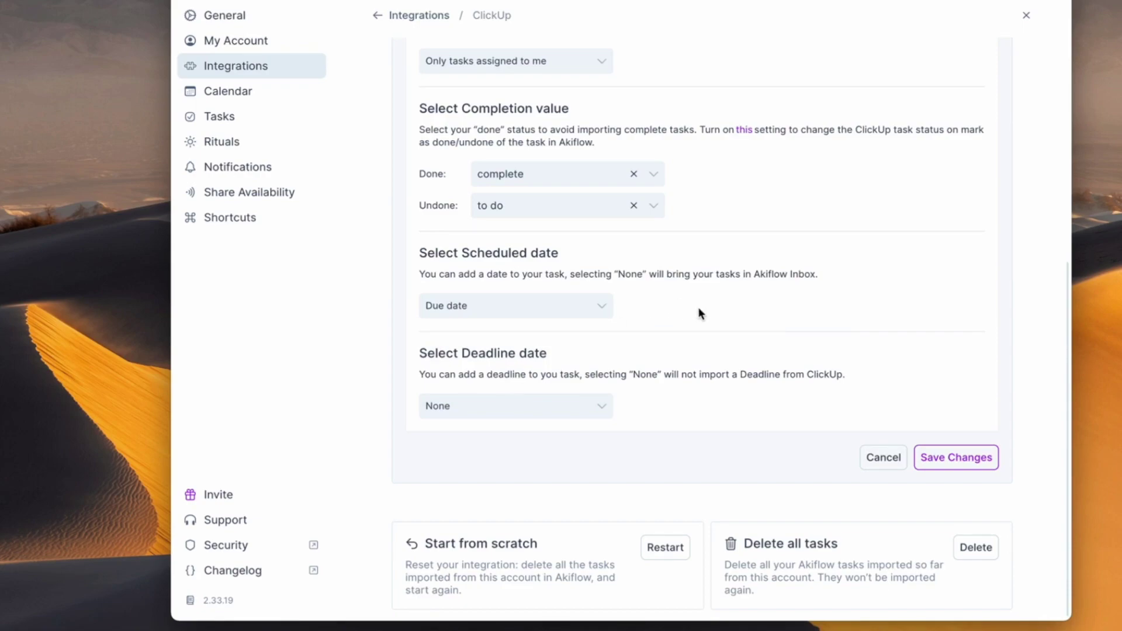
pyautogui.scroll(-1, 700, 314)
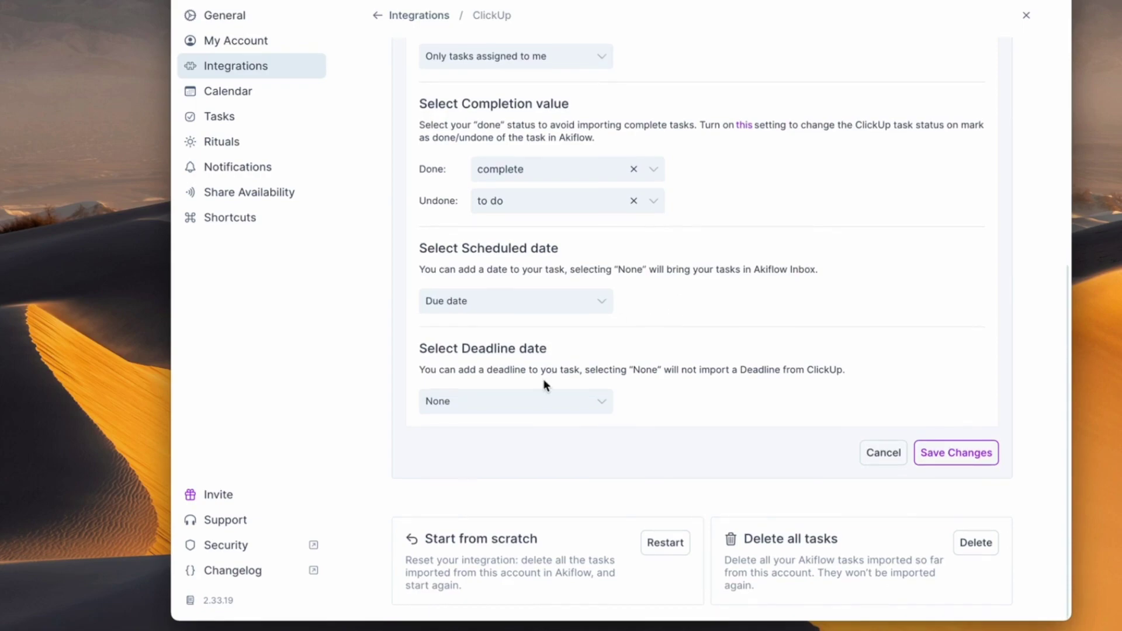
pyautogui.click(533, 404)
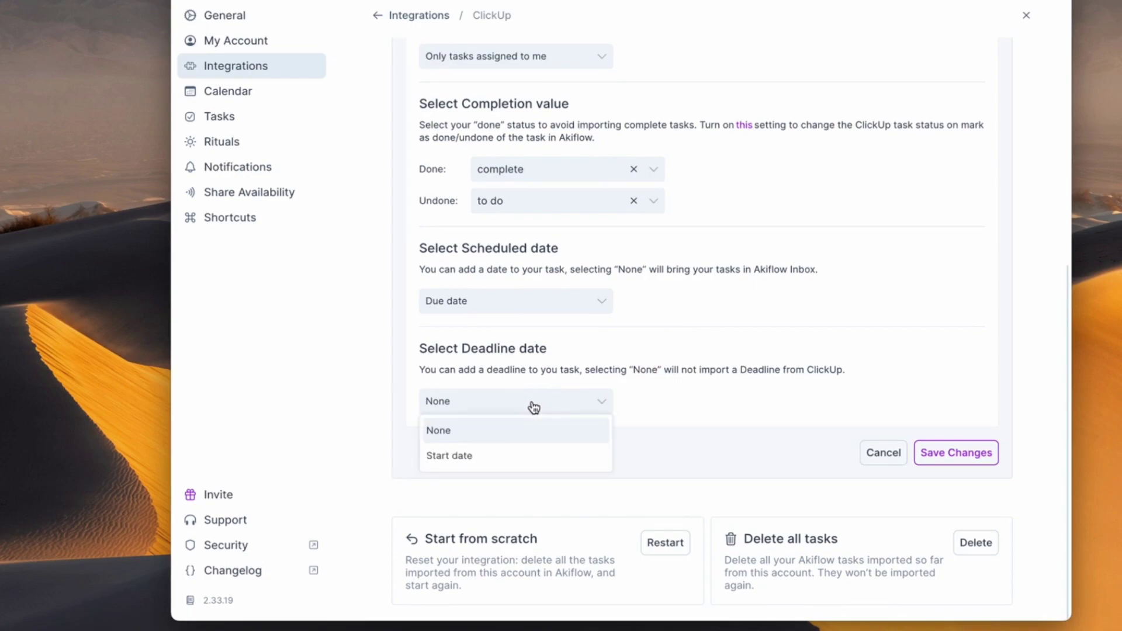
pyautogui.click(651, 406)
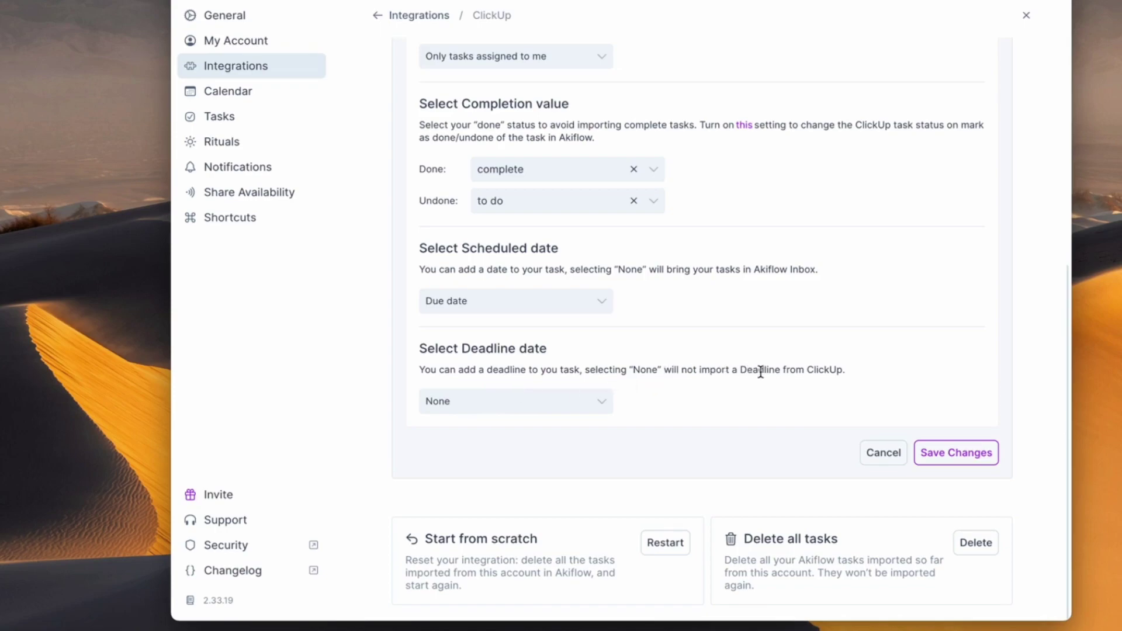
pyautogui.scroll(1, 899, 380)
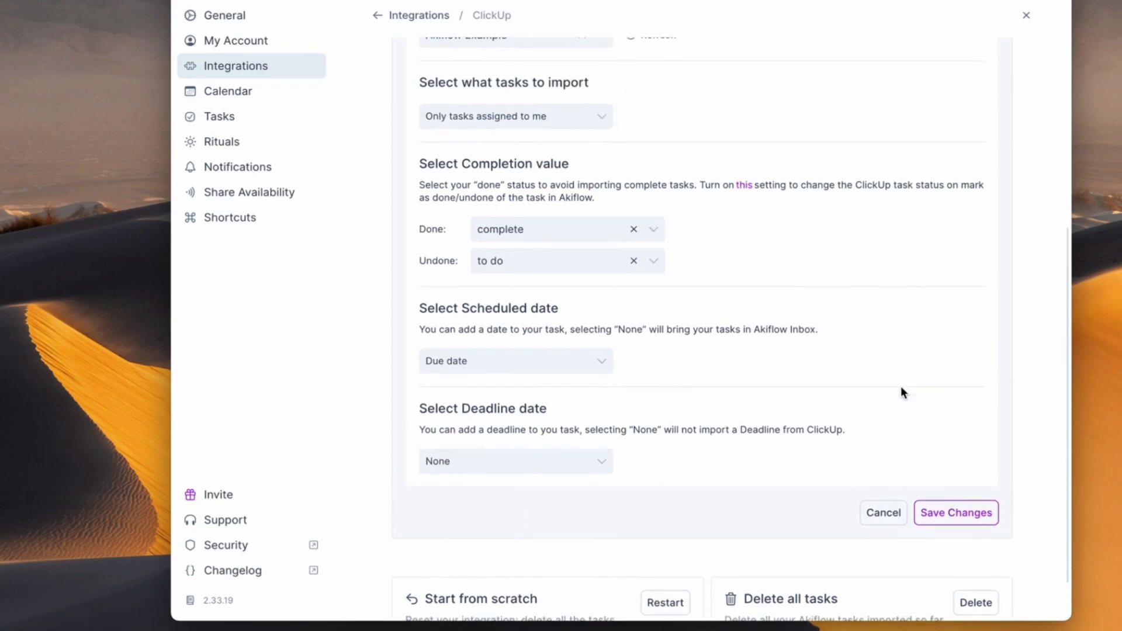
pyautogui.click(982, 513)
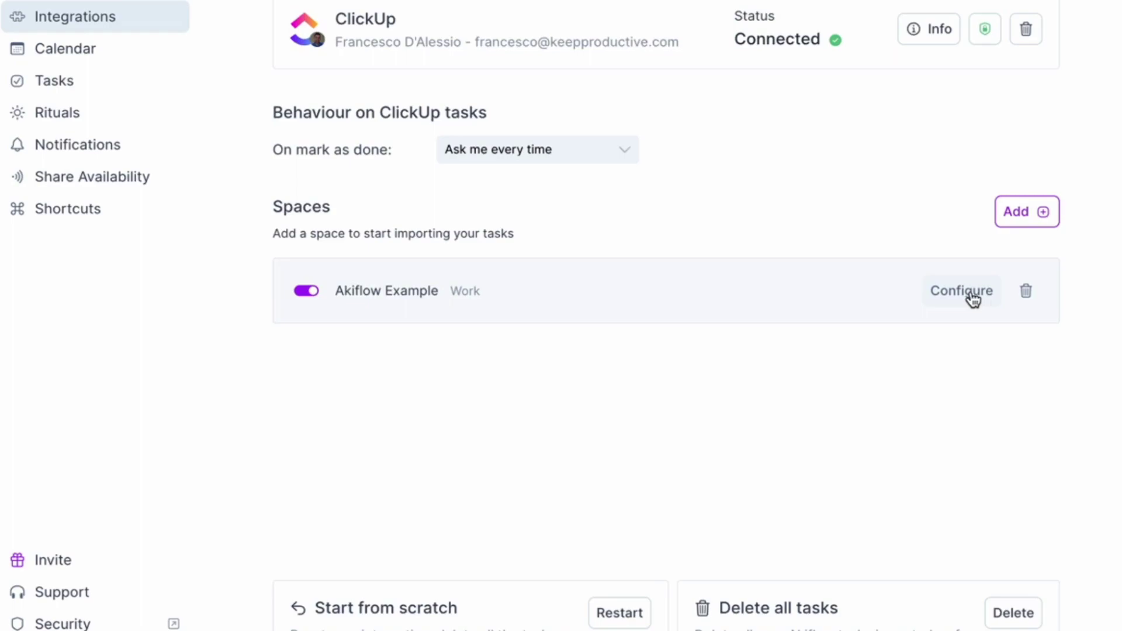
pyautogui.click(1027, 231)
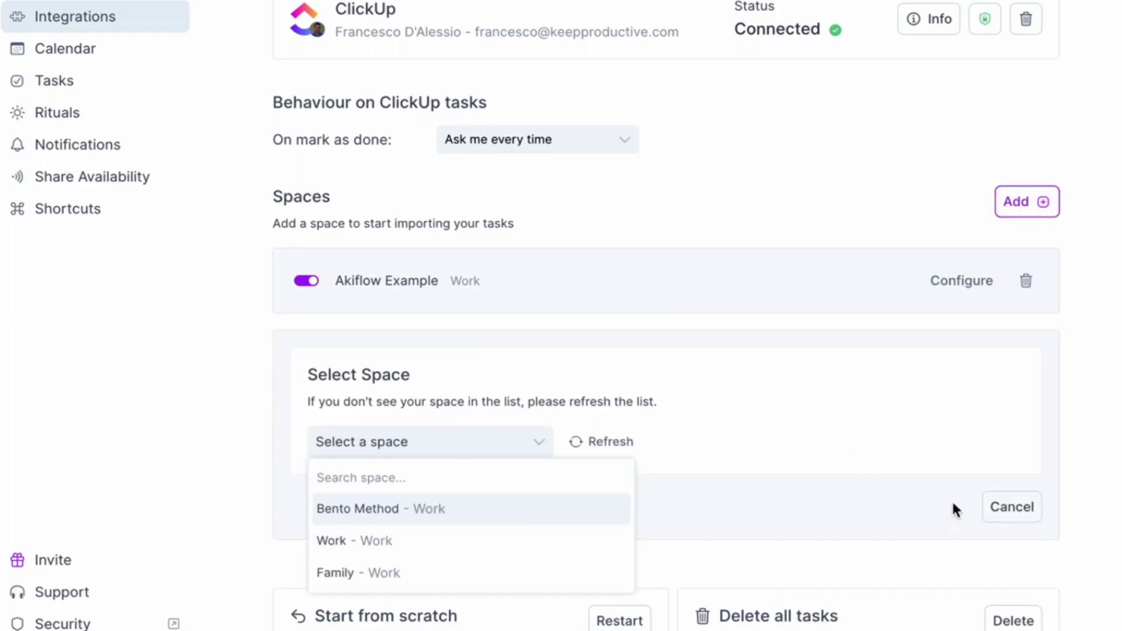
pyautogui.click(1007, 508)
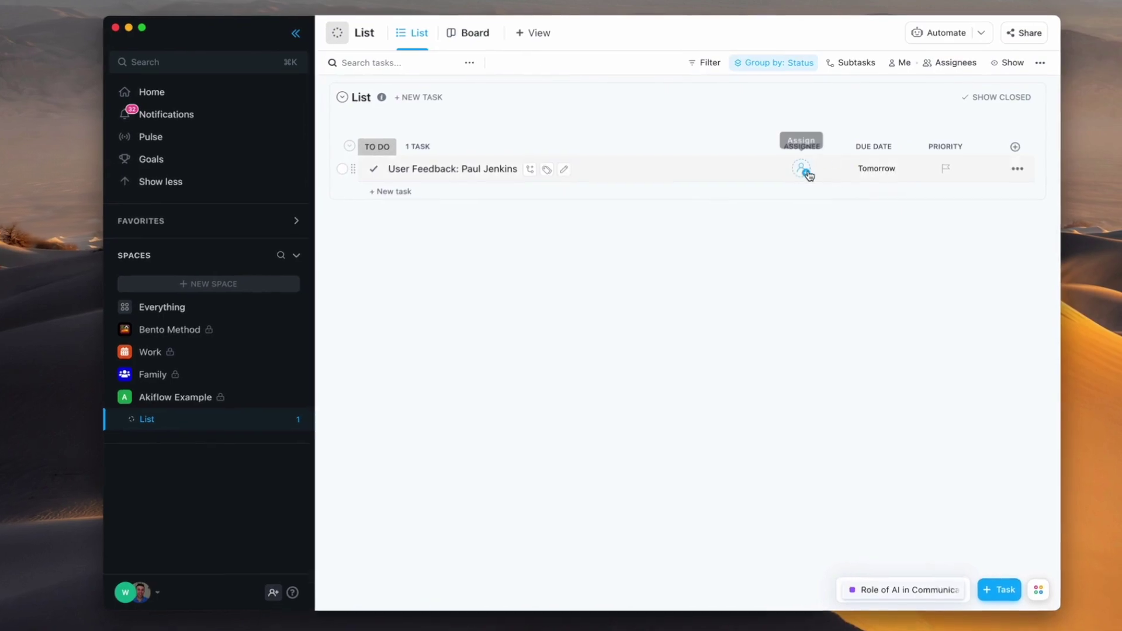
# In ClickUp, assign the User Feedback task in the Akiflow Example list to a member and give it the blue-flag priority
pyautogui.click(805, 172)
pyautogui.click(840, 238)
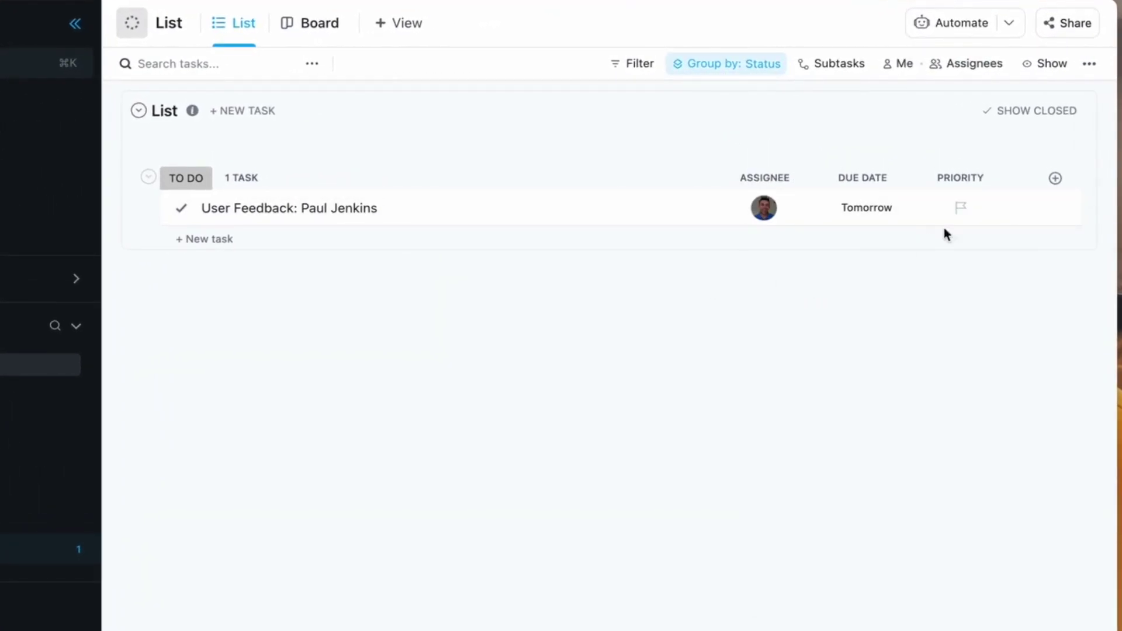
pyautogui.click(967, 210)
pyautogui.click(989, 333)
pyautogui.click(508, 210)
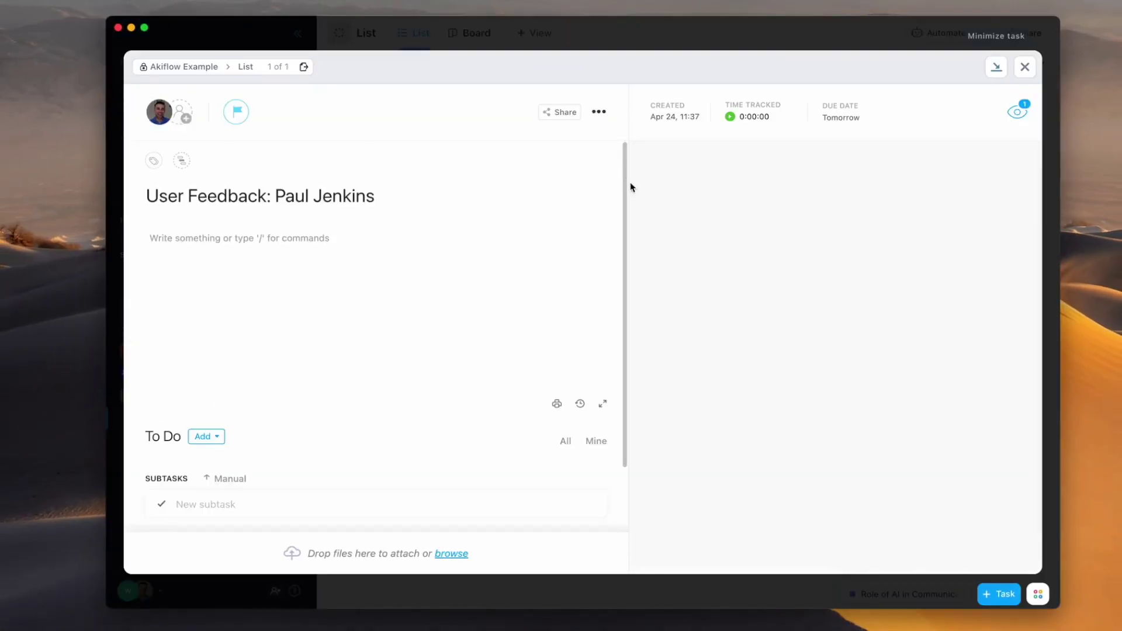
pyautogui.click(677, 45)
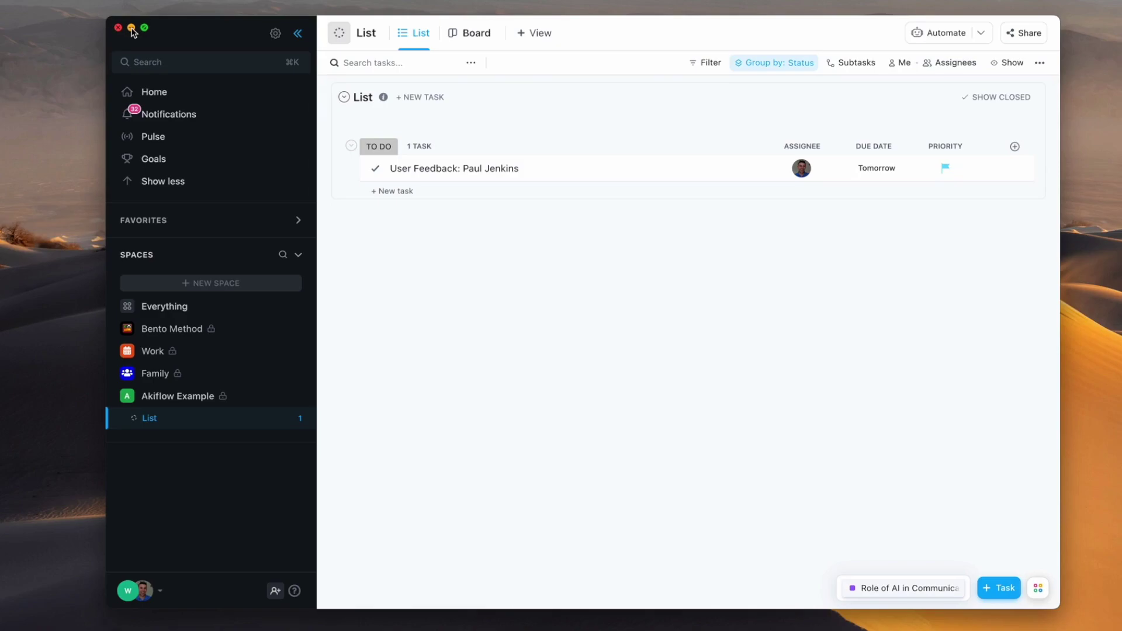
# Switch back to Akiflow, sync the connected tools, and show the Upcoming tasks for Tue, 25 Apr
pyautogui.click(132, 30)
pyautogui.click(792, 629)
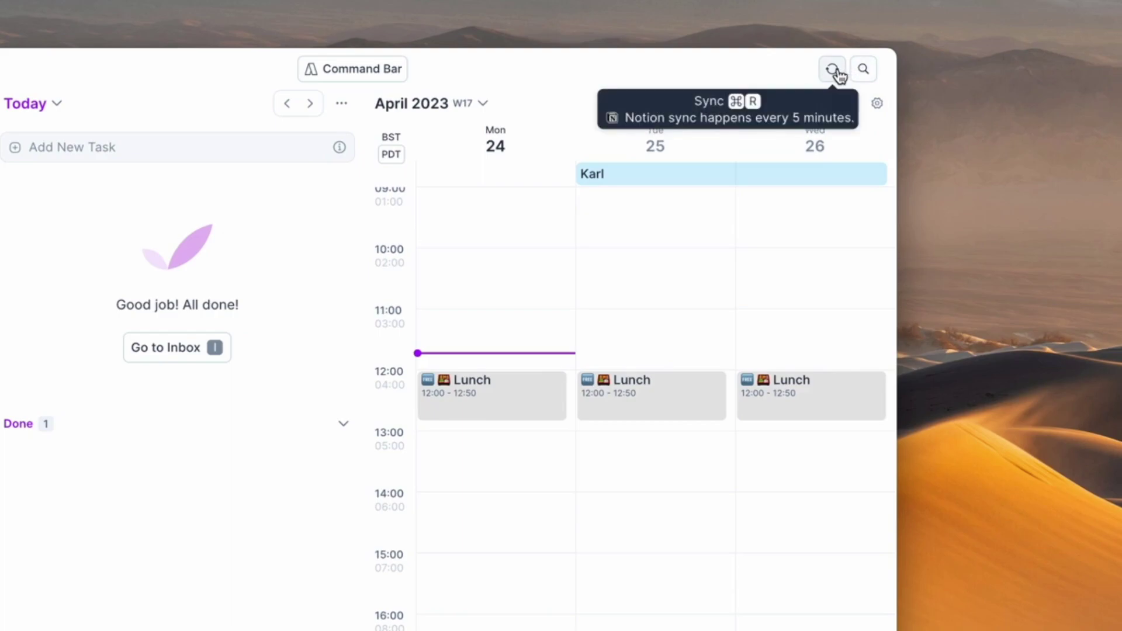
pyautogui.click(833, 70)
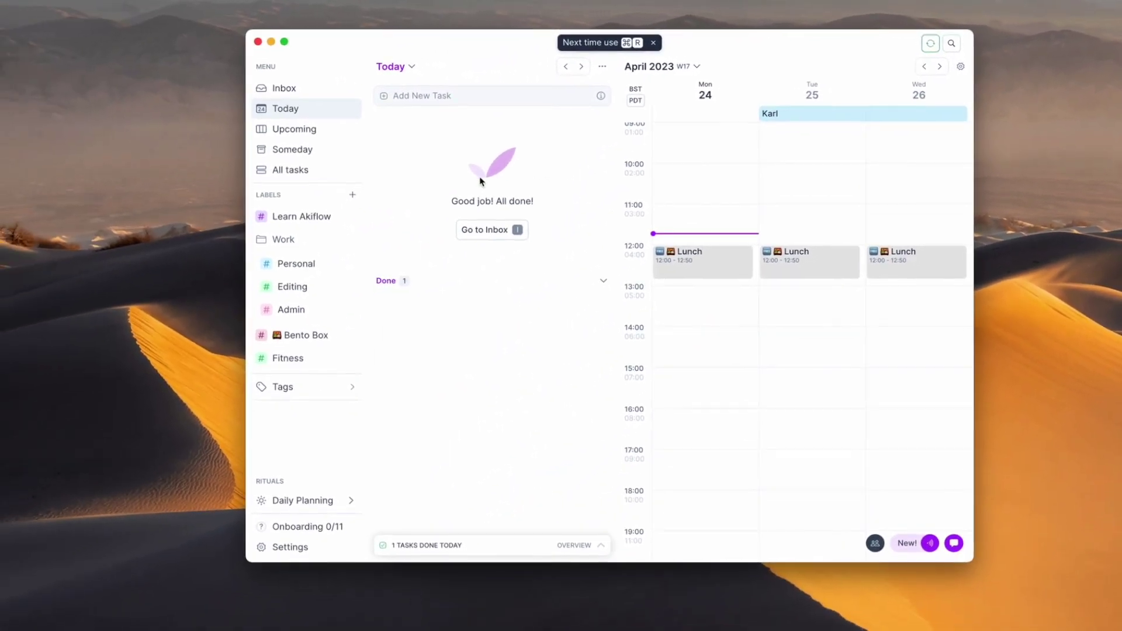
pyautogui.click(324, 133)
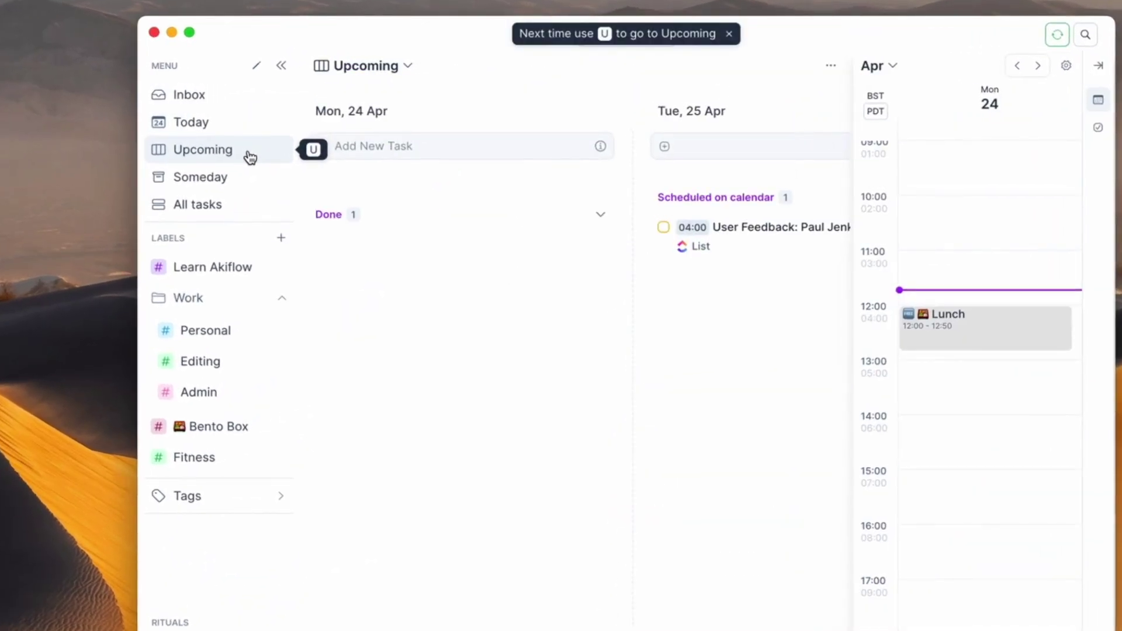
pyautogui.hscroll(5, 661, 271)
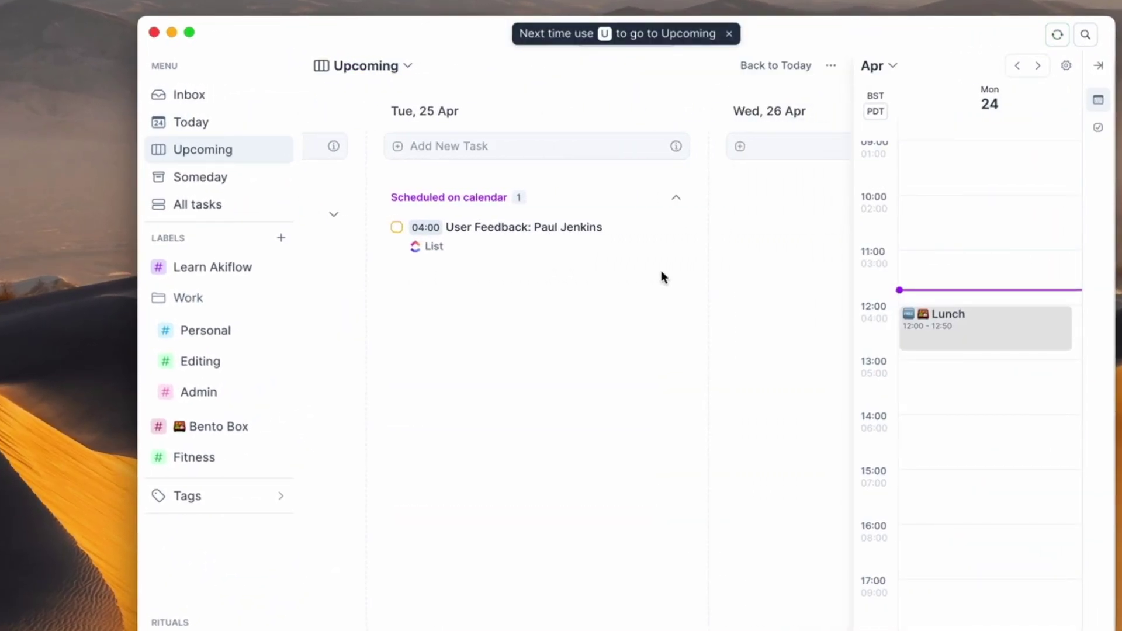
# Move the User Feedback task to 09:00 on the Tue, 25 Apr calendar and extend its duration to 1h 45m
pyautogui.click(528, 231)
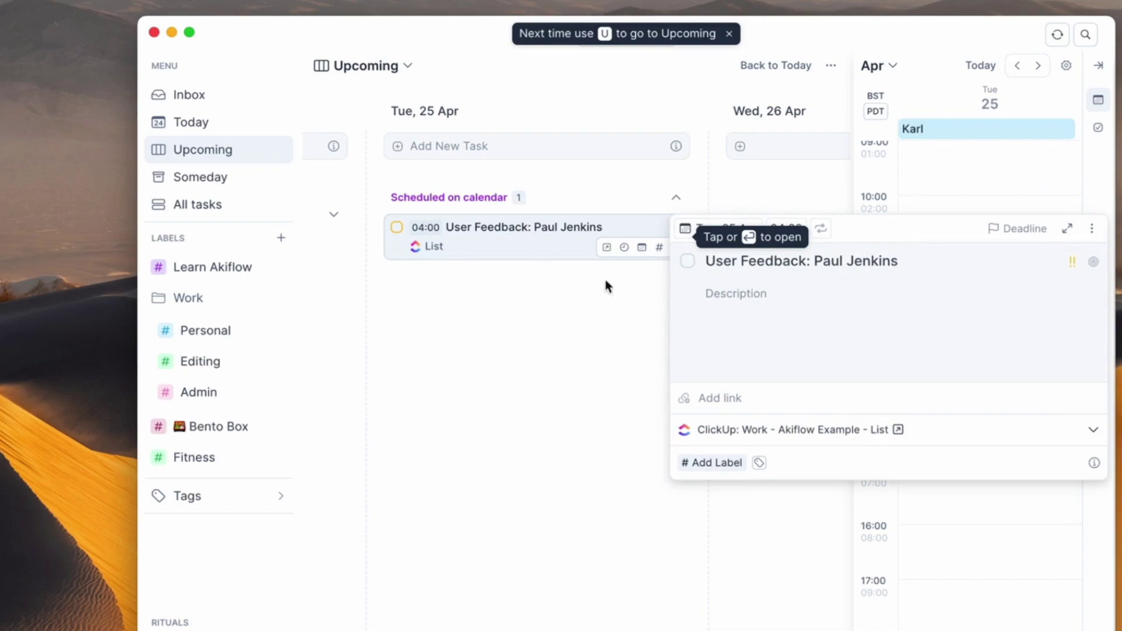
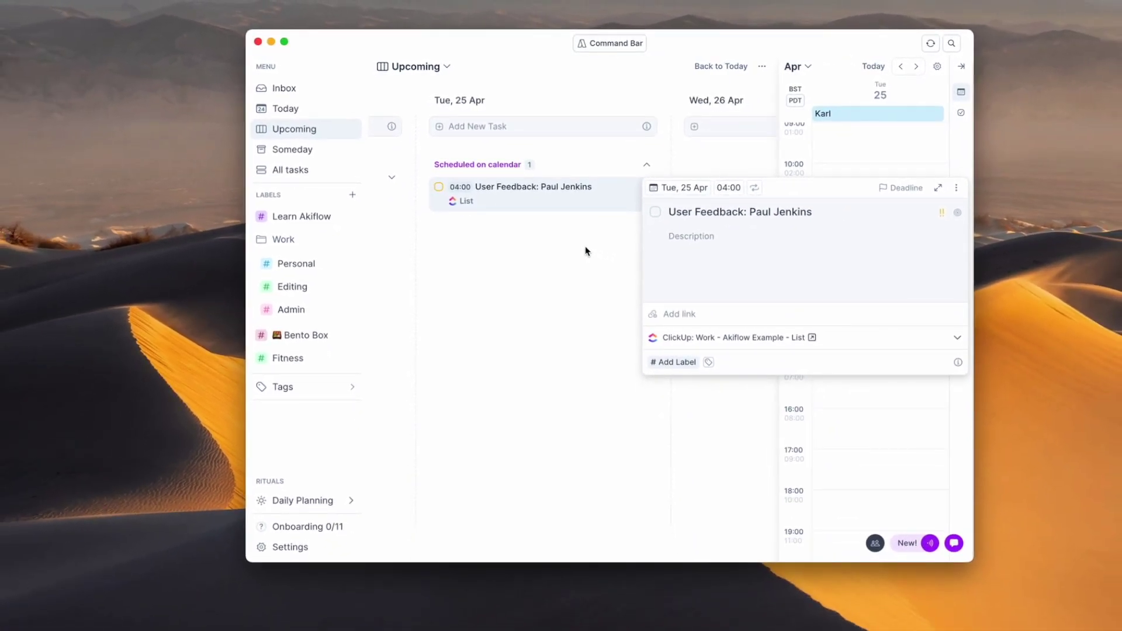
pyautogui.click(586, 250)
pyautogui.scroll(5, 909, 247)
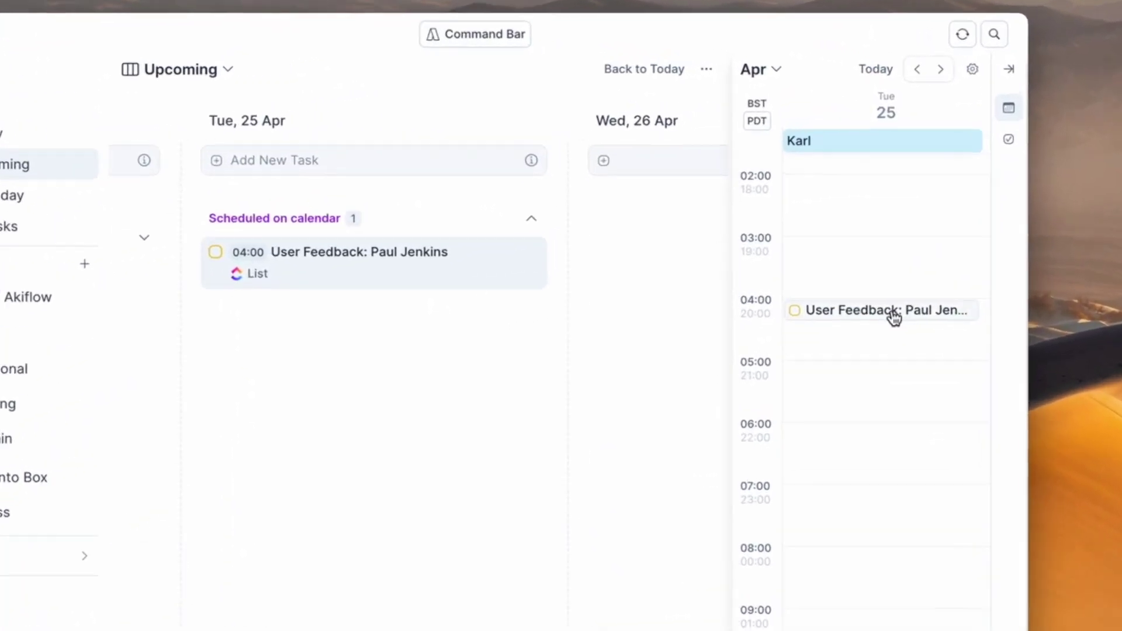
pyautogui.scroll(-3, 873, 347)
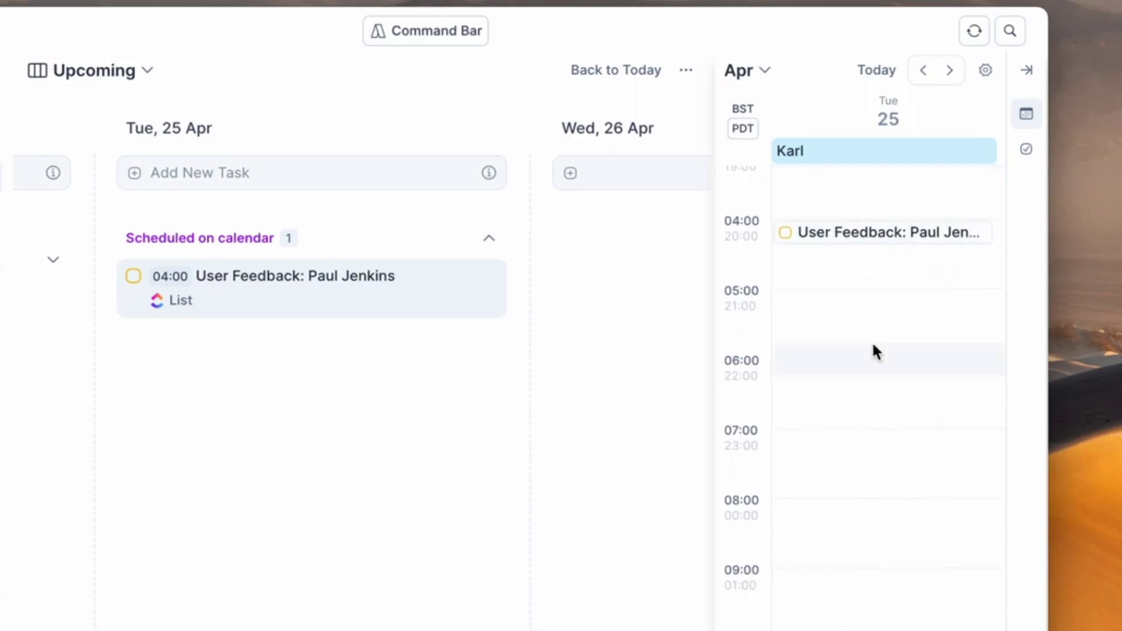
pyautogui.moveTo(896, 237); pyautogui.dragTo(886, 578)
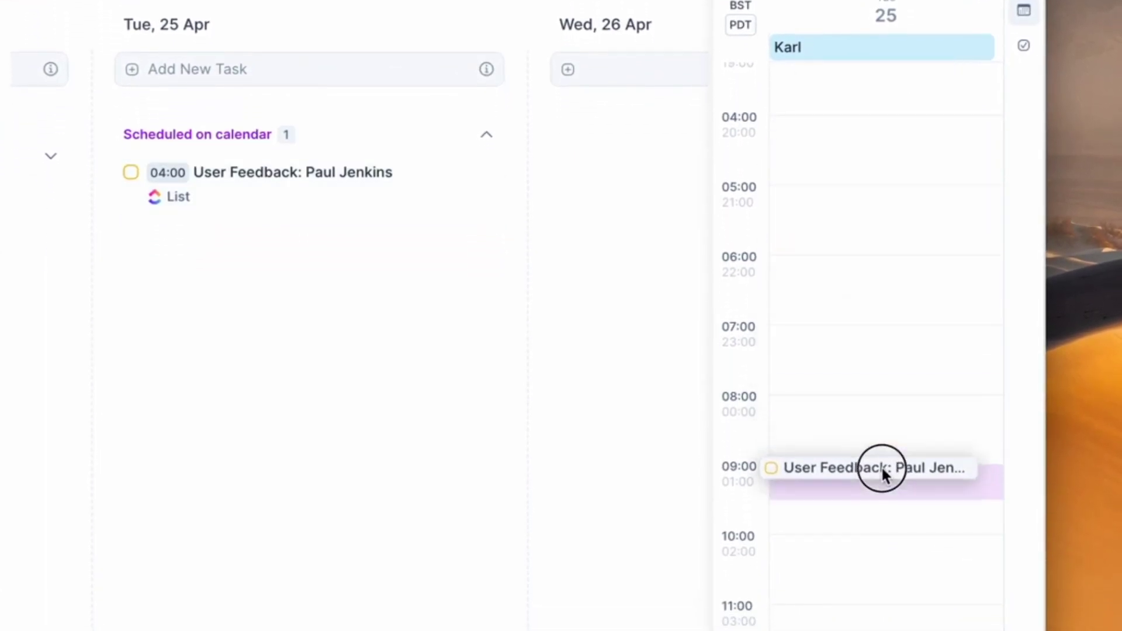
pyautogui.moveTo(883, 474); pyautogui.dragTo(874, 584)
pyautogui.scroll(-1, 864, 557)
pyautogui.scroll(-2, 863, 555)
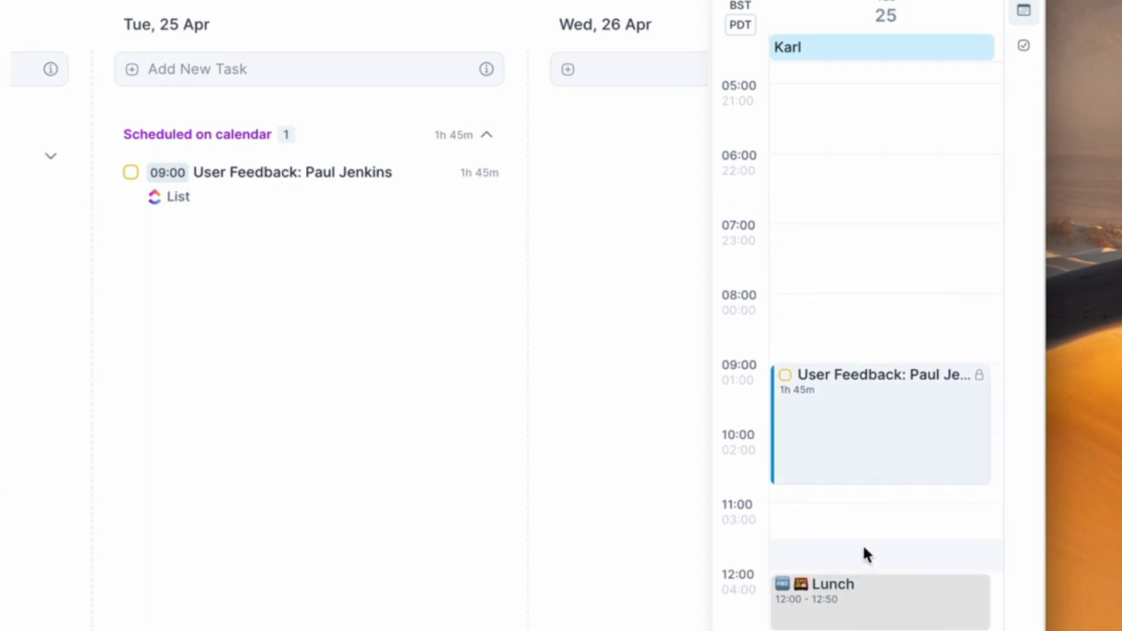
# Give the User Feedback task a deadline of Thursday, 27 April and mark it as a goal
pyautogui.click(383, 189)
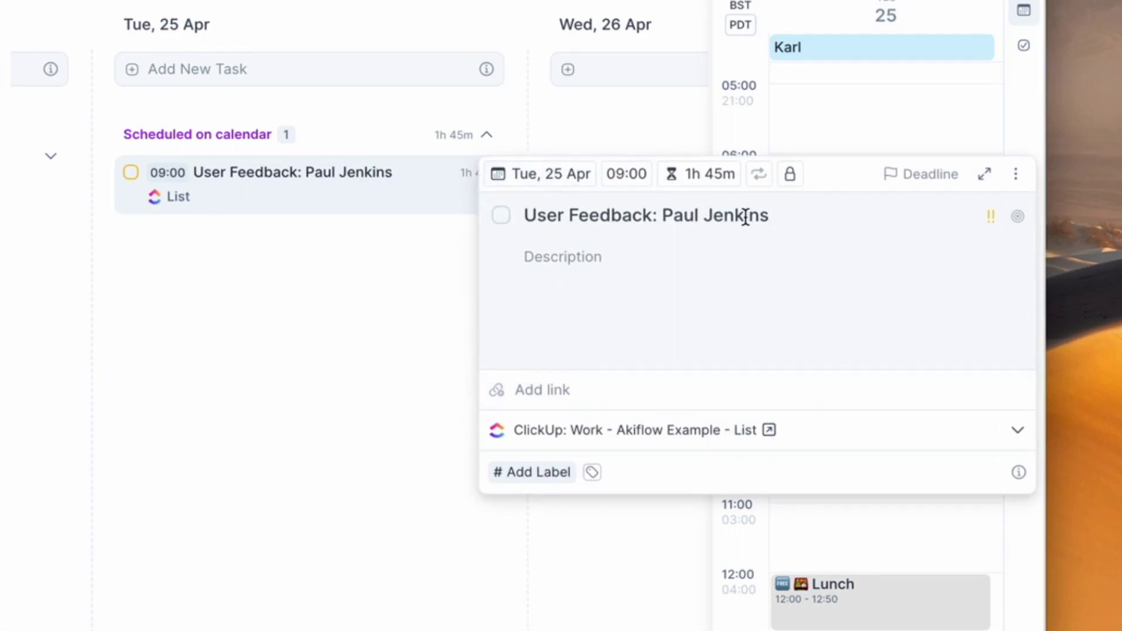
pyautogui.click(906, 176)
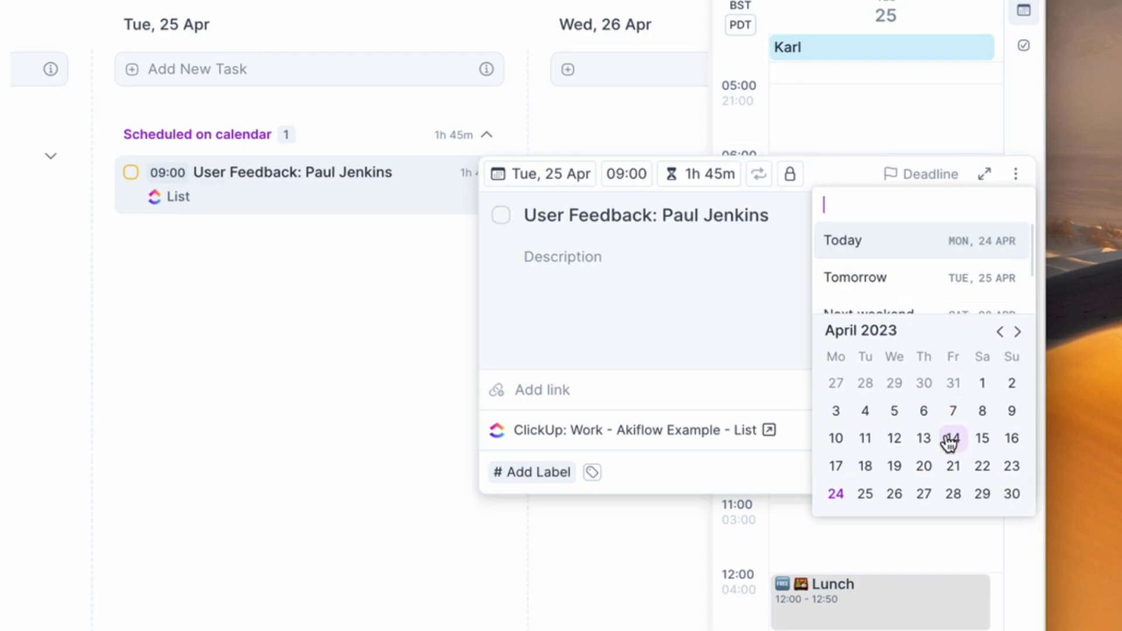
pyautogui.click(934, 493)
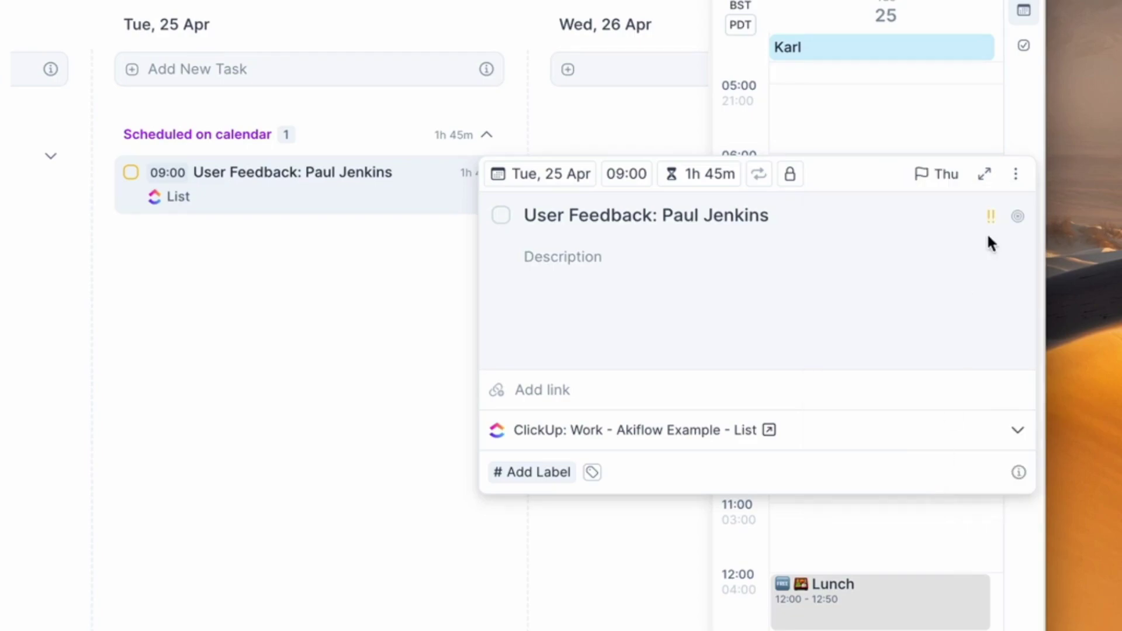
pyautogui.click(1018, 217)
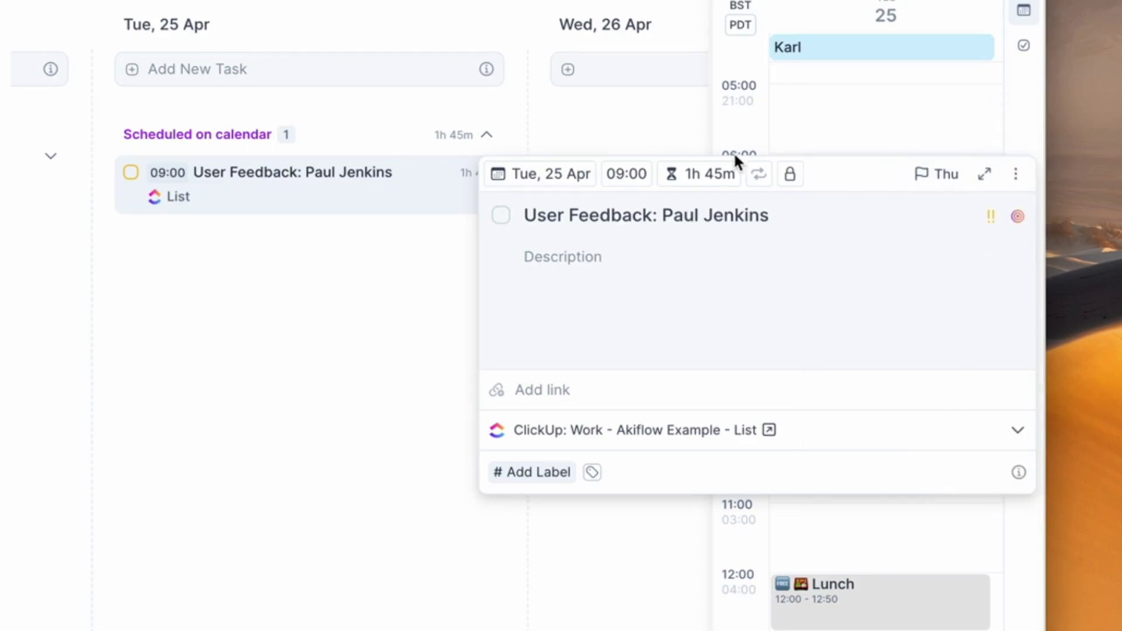
pyautogui.click(572, 258)
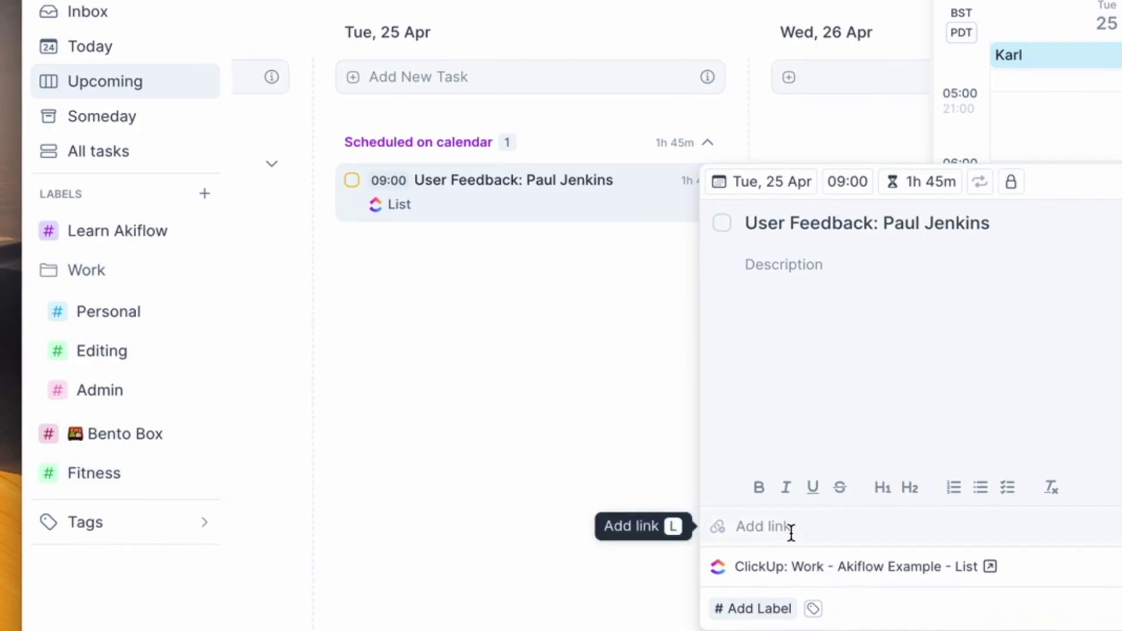
pyautogui.click(635, 374)
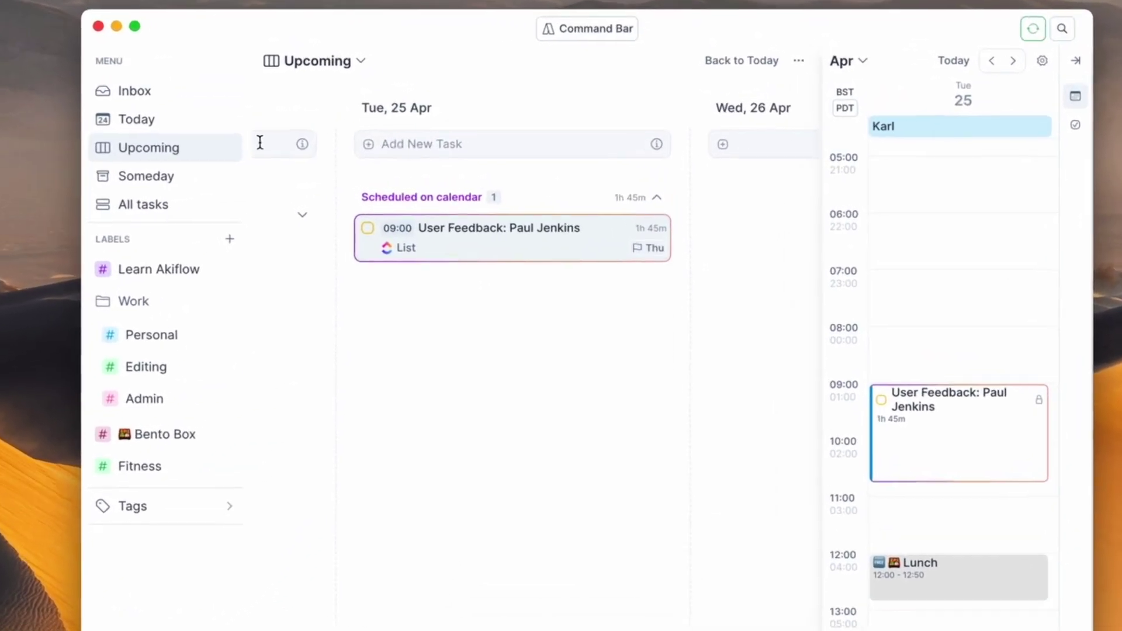
# Check the Inbox and return to Upcoming, advancing it to Wed, 26 Apr
pyautogui.click(318, 91)
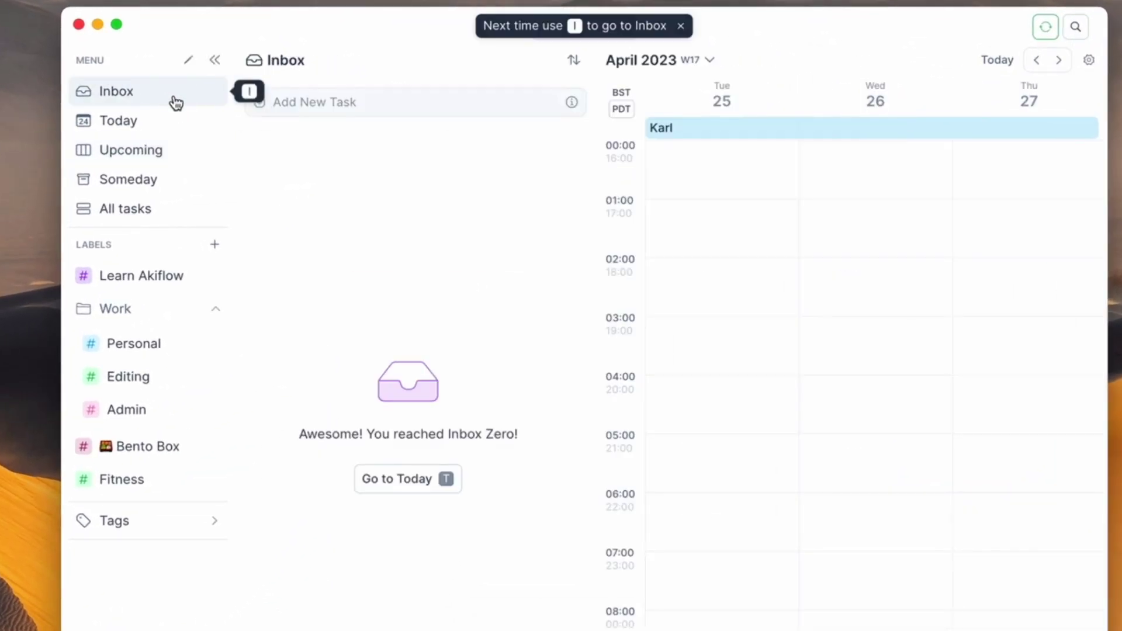
pyautogui.click(170, 152)
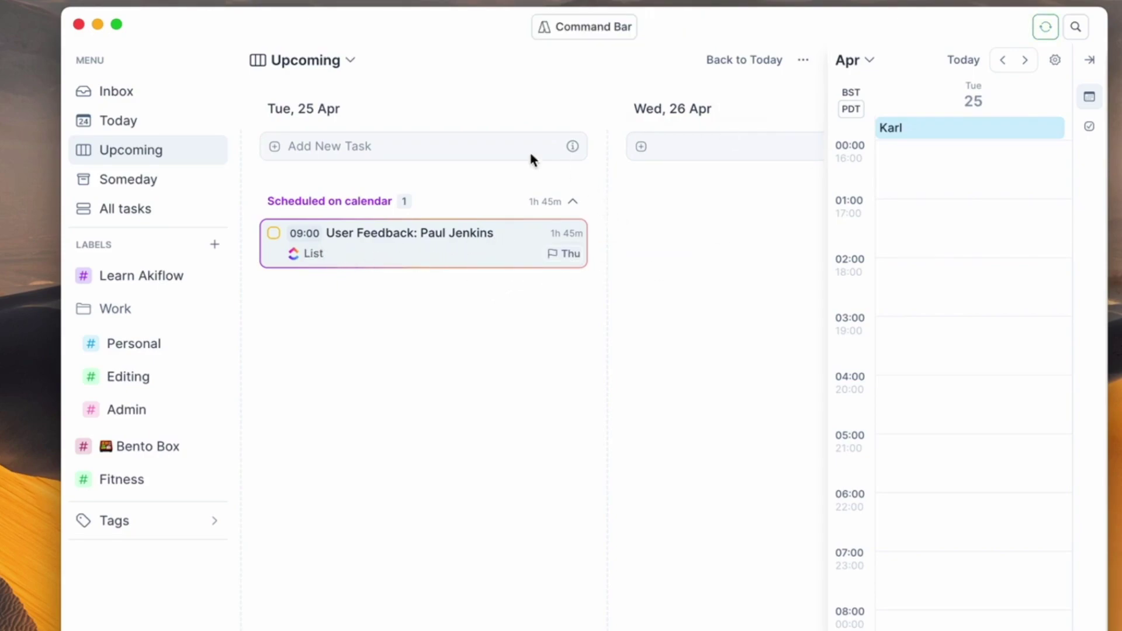
pyautogui.click(1024, 59)
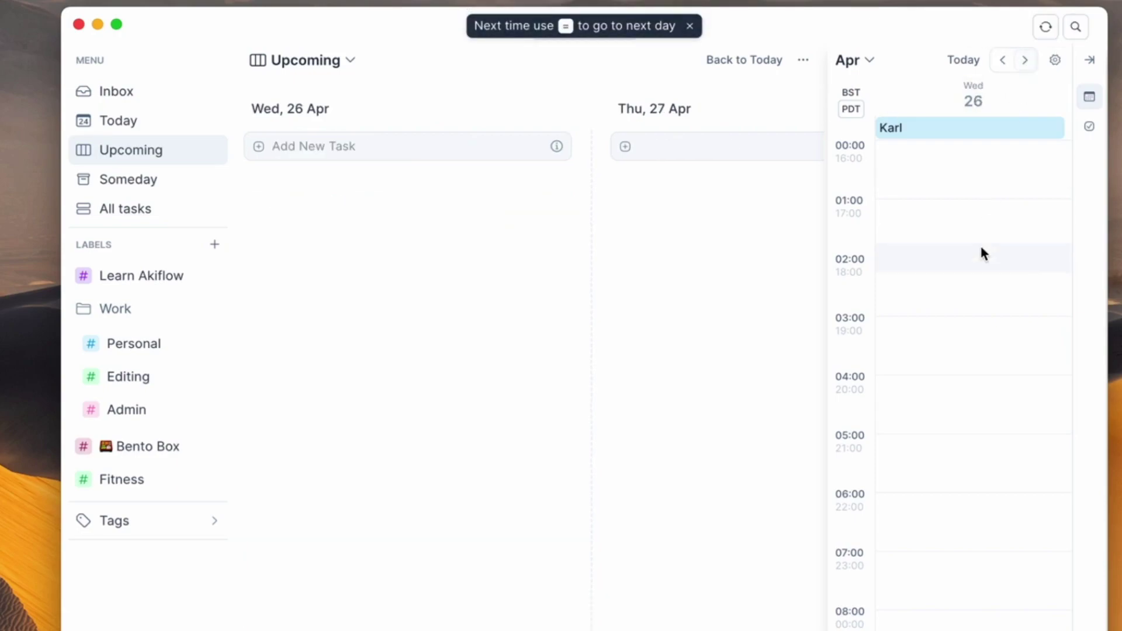
# Review the User Feedback task's details from the Today view's calendar and expand the list of tasks done today
pyautogui.click(135, 122)
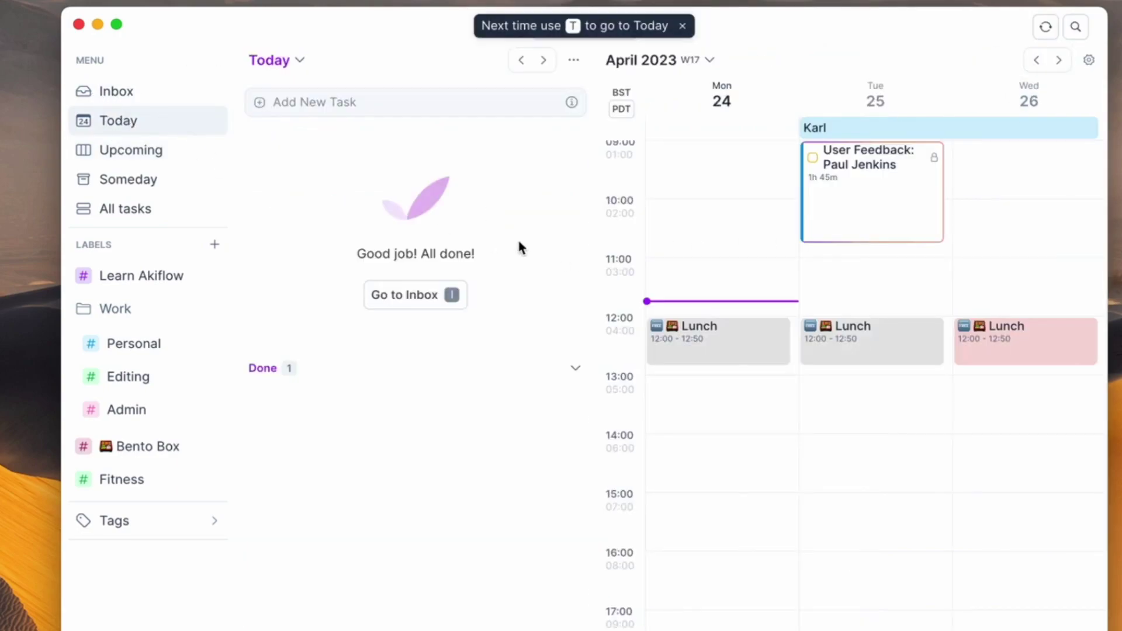
pyautogui.scroll(3, 876, 359)
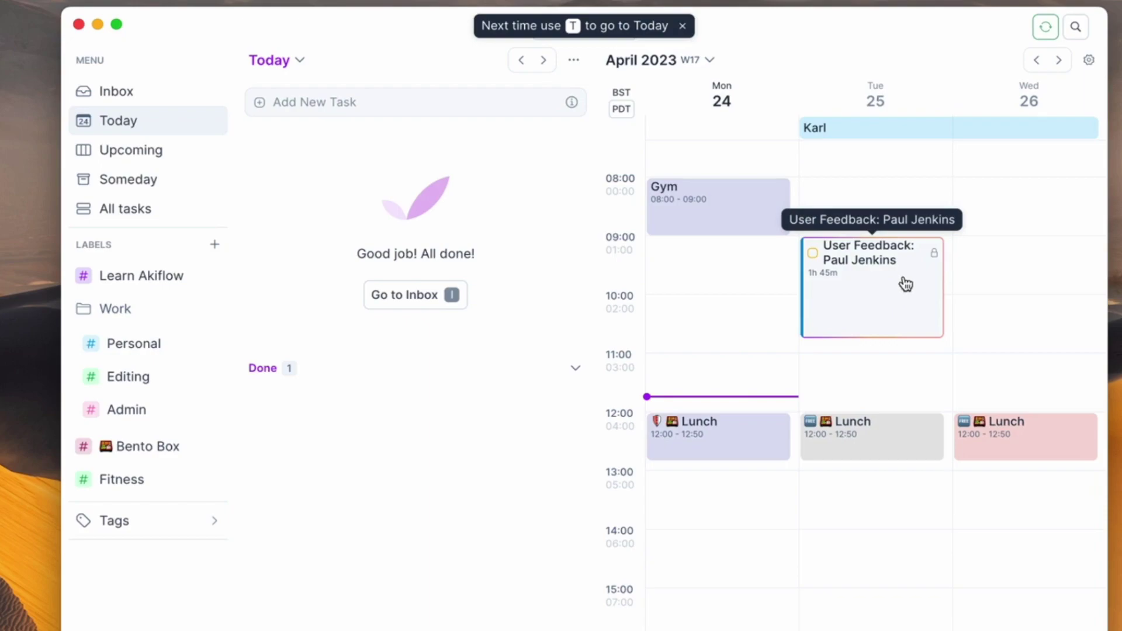
pyautogui.click(869, 292)
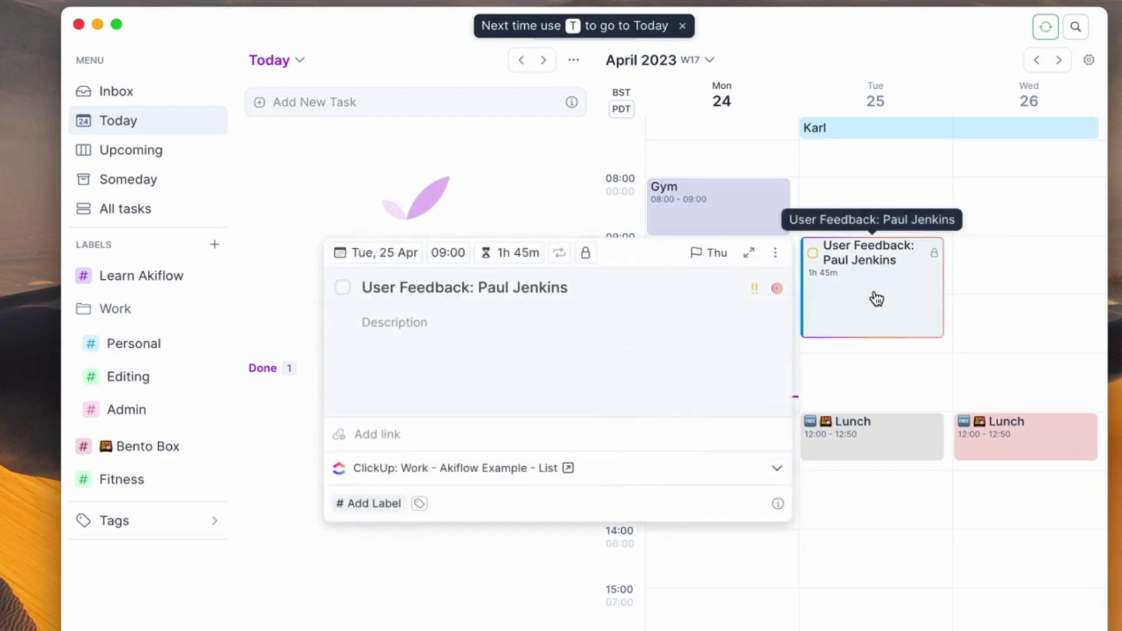
pyautogui.click(490, 547)
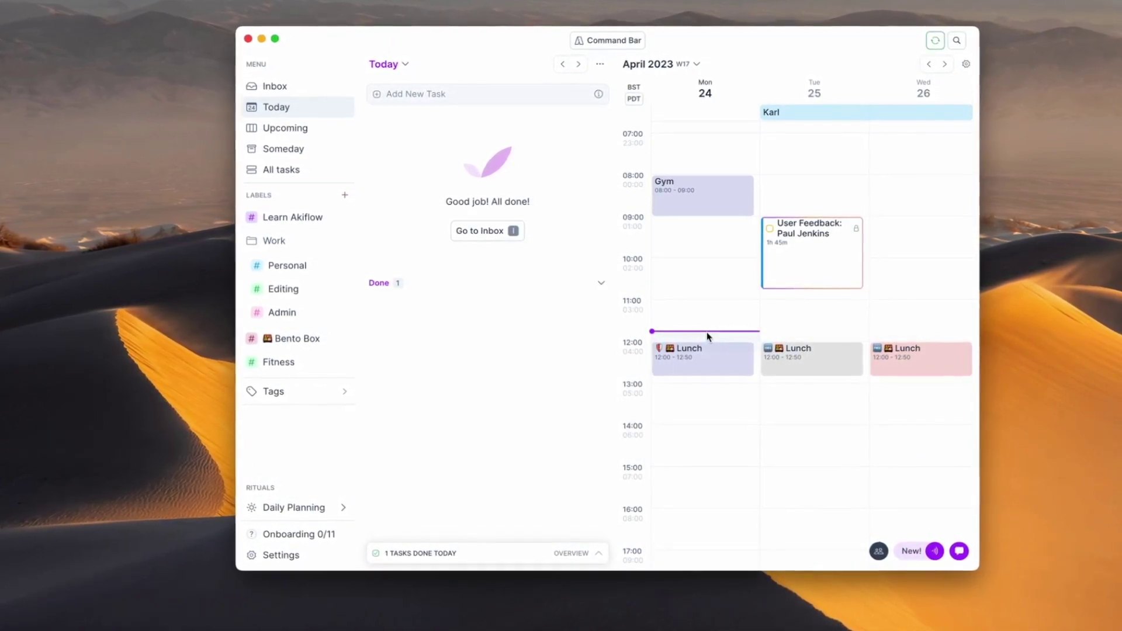
pyautogui.click(601, 283)
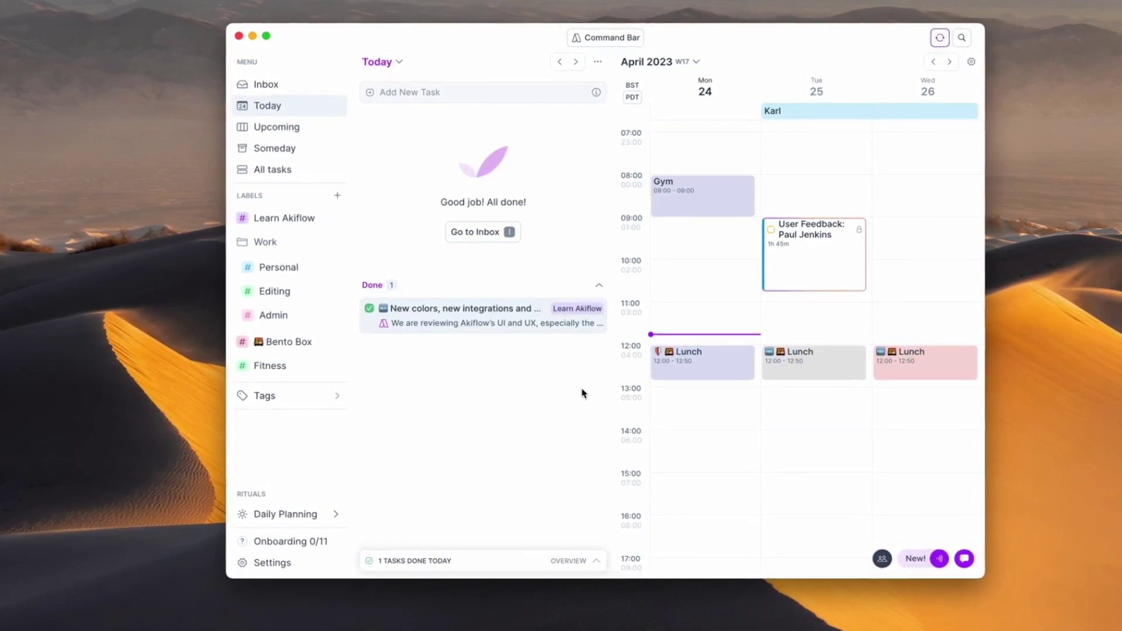